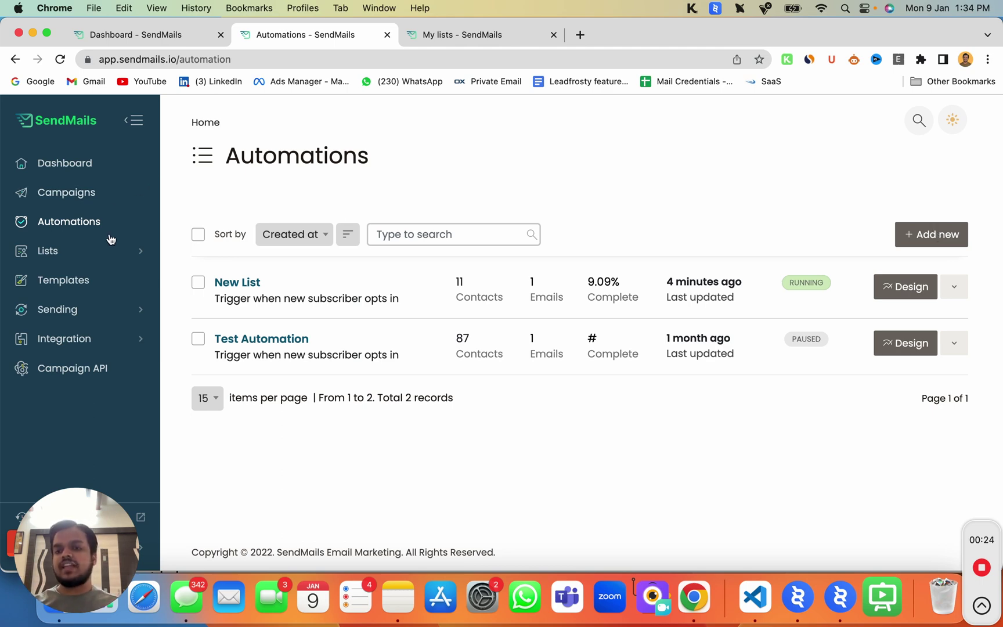
Add a new automation using the Say 'Happy birthday' trigger card
{"action": "left_click", "coordinate": [923, 233]}
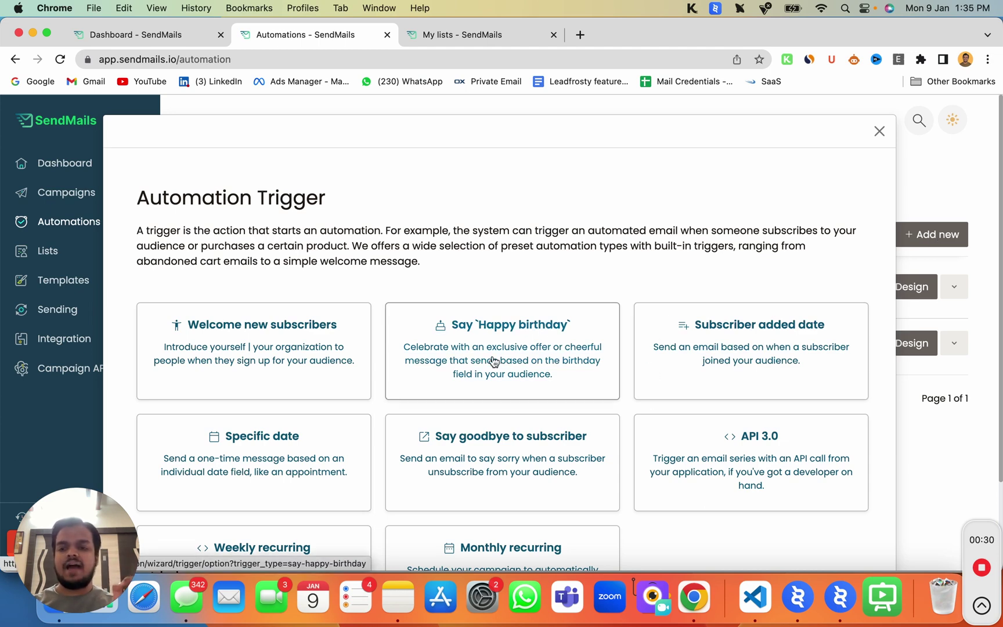
{"action": "scroll", "coordinate": [493, 362], "scroll_direction": "down", "scroll_amount": 2}
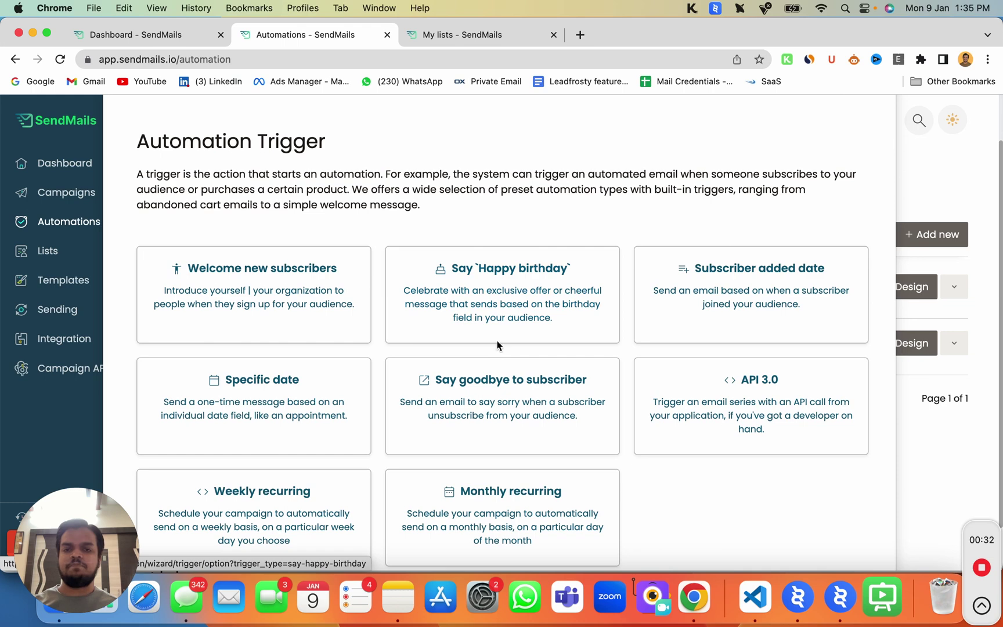
{"action": "left_click", "coordinate": [509, 306]}
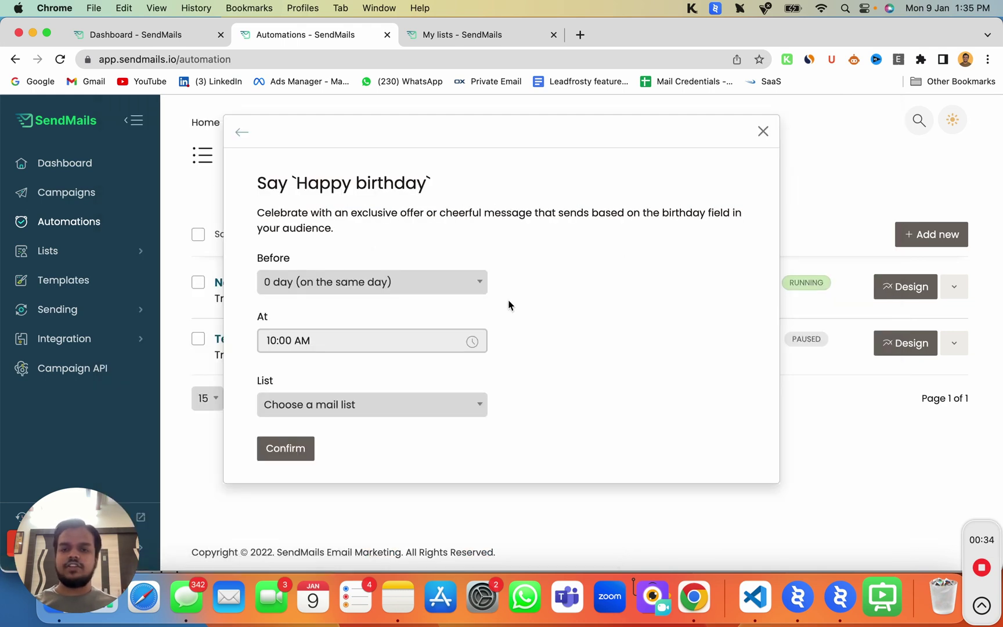
Set the Before option to send 1 day ahead of the birthday
{"action": "left_click", "coordinate": [416, 290]}
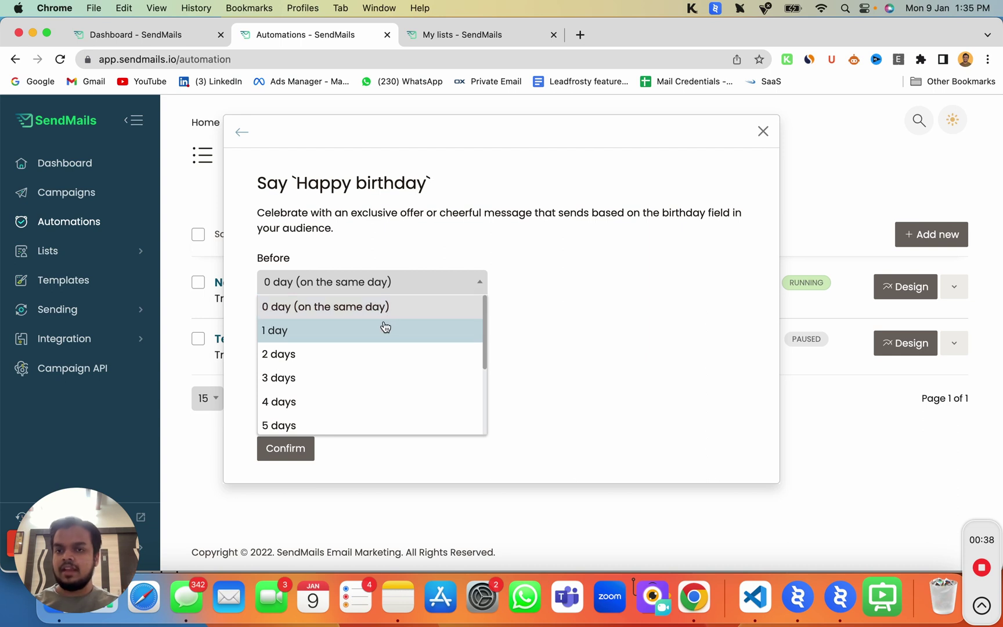
{"action": "left_click", "coordinate": [385, 328]}
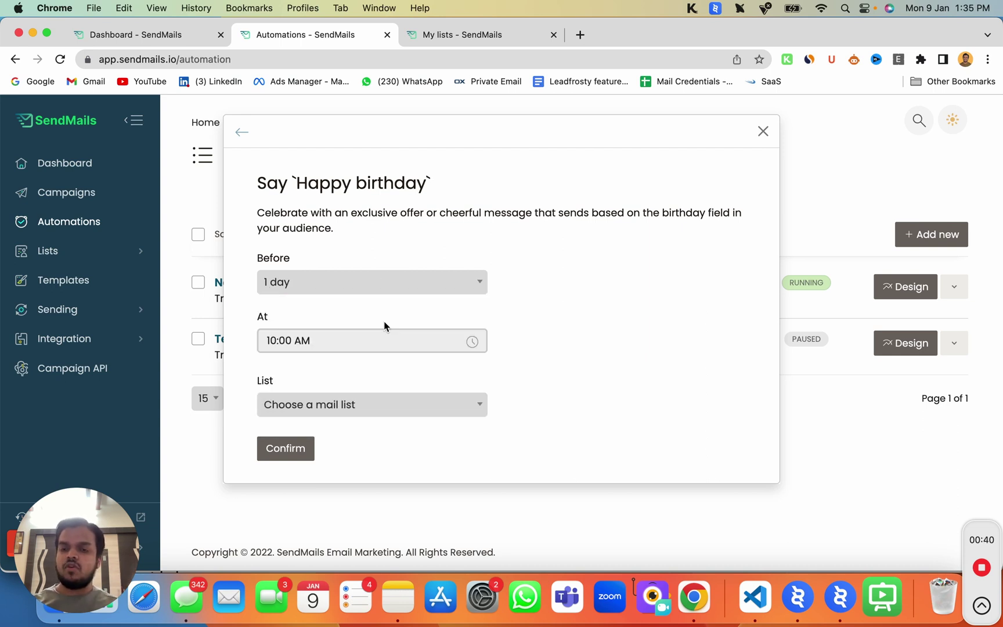
{"action": "left_click", "coordinate": [406, 292]}
{"action": "scroll", "coordinate": [392, 395], "scroll_direction": "down", "scroll_amount": 3}
{"action": "scroll", "coordinate": [388, 421], "scroll_direction": "down", "scroll_amount": 1}
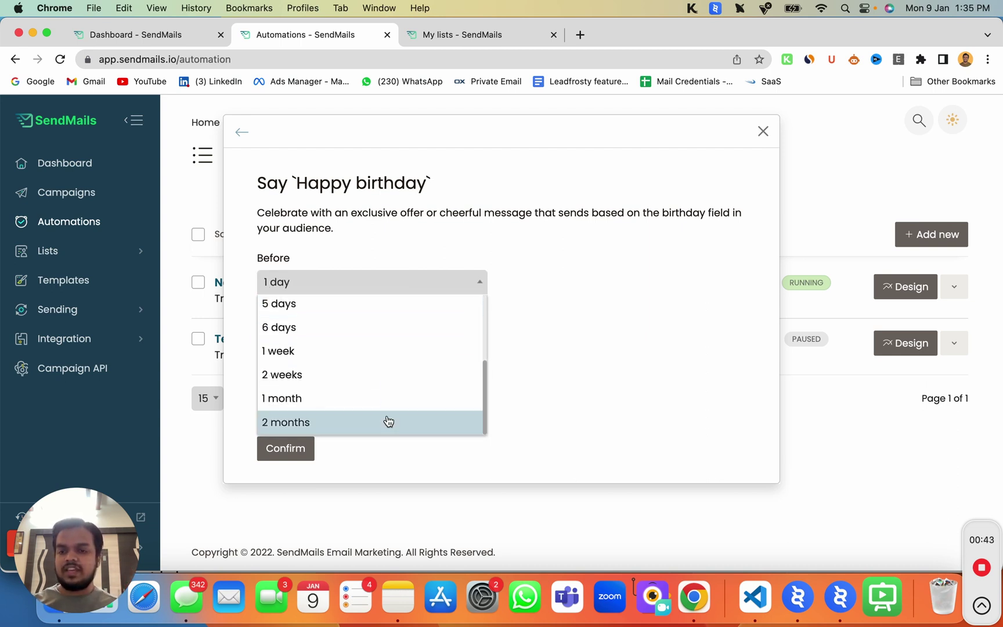
{"action": "left_click", "coordinate": [541, 283]}
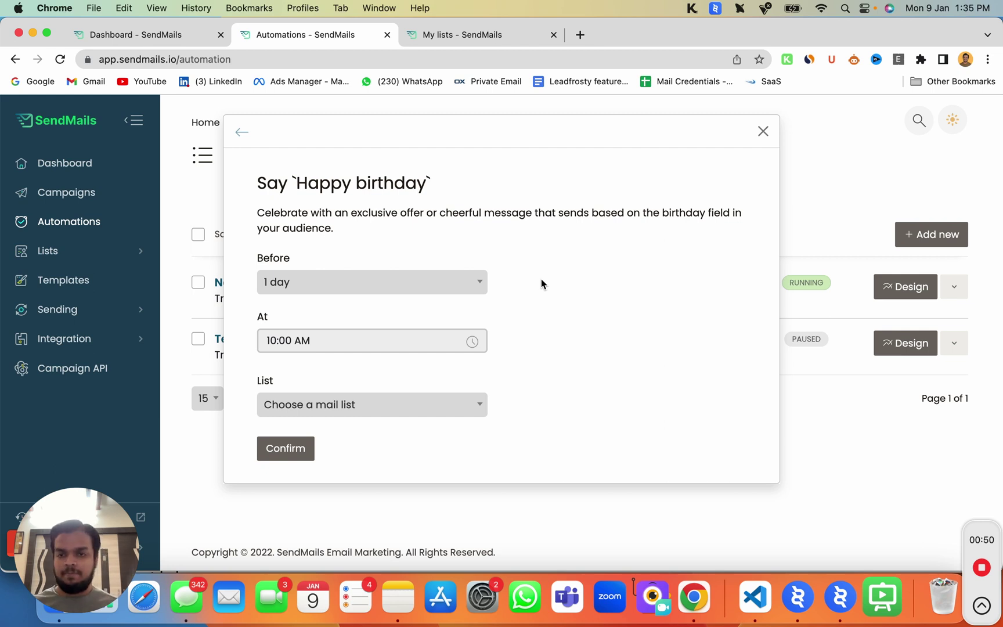
Pick Generic Audience List (87 subscribers) in the List dropdown, then view My lists
{"action": "left_click", "coordinate": [436, 406]}
{"action": "scroll", "coordinate": [425, 525], "scroll_direction": "down", "scroll_amount": 1}
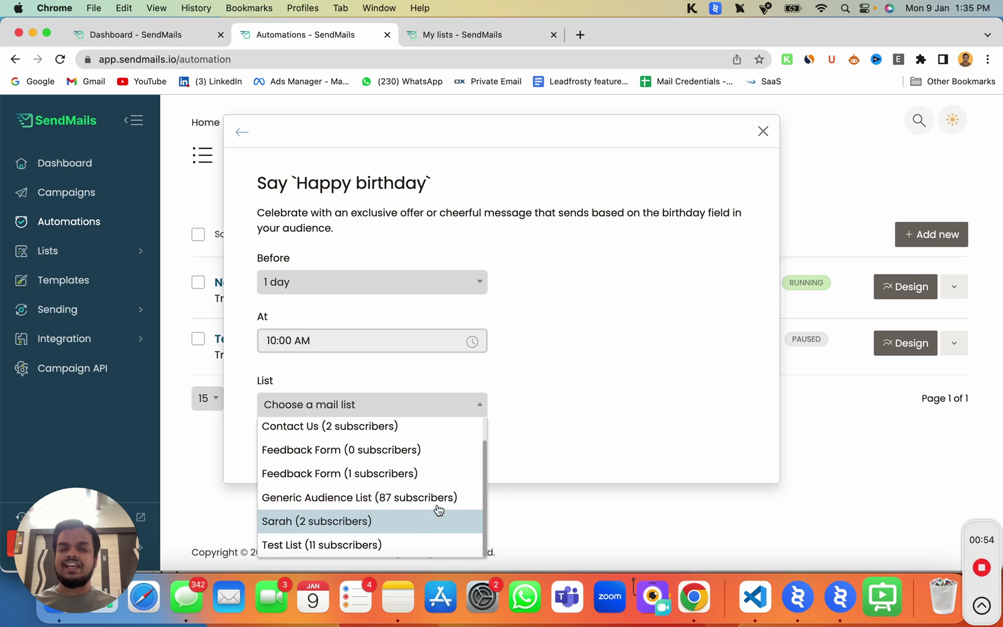
{"action": "left_click", "coordinate": [409, 521]}
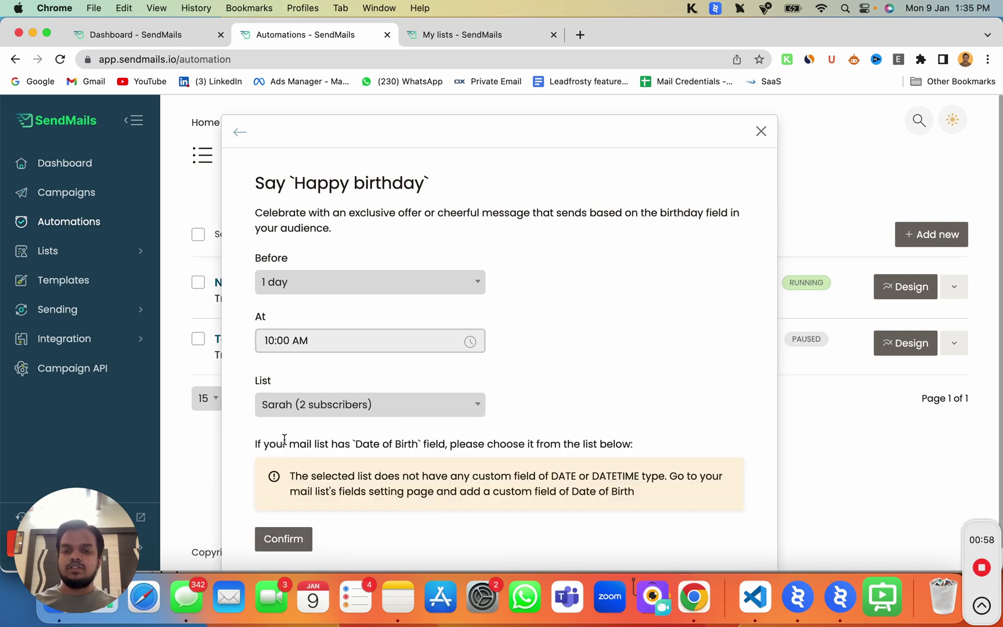
{"action": "left_click", "coordinate": [266, 404]}
{"action": "left_click", "coordinate": [273, 497]}
{"action": "scroll", "coordinate": [286, 493], "scroll_direction": "down", "scroll_amount": 1}
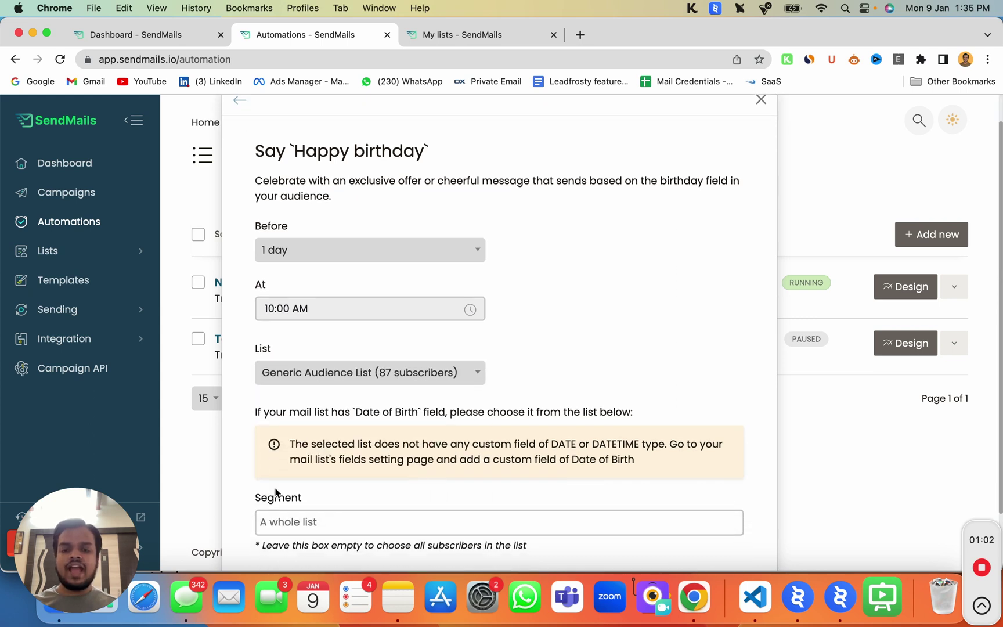
{"action": "scroll", "coordinate": [443, 463], "scroll_direction": "down", "scroll_amount": 2}
{"action": "left_click_drag", "start_coordinate": [528, 396], "coordinate": [628, 426]}
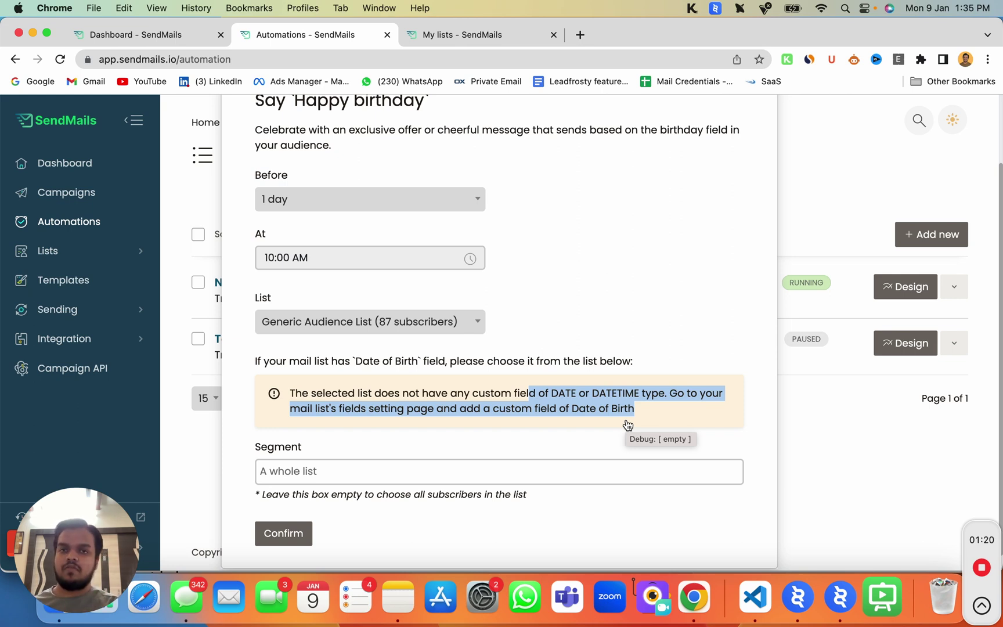
{"action": "left_click", "coordinate": [461, 42]}
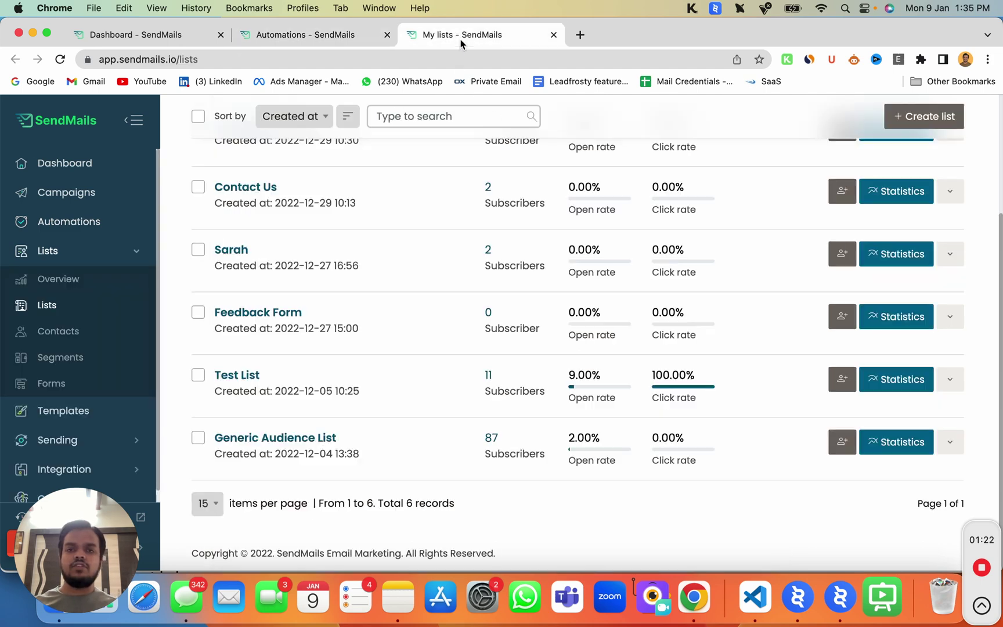
Open Test List from My lists and go to its Manage list fields tab
{"action": "scroll", "coordinate": [293, 392], "scroll_direction": "up", "scroll_amount": 3}
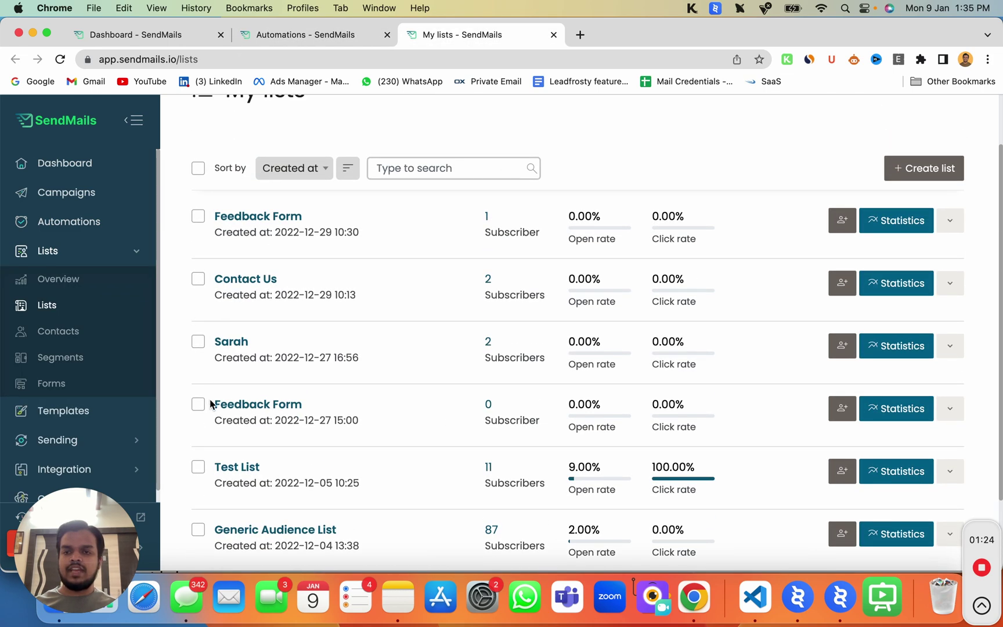
{"action": "scroll", "coordinate": [271, 439], "scroll_direction": "down", "scroll_amount": 3}
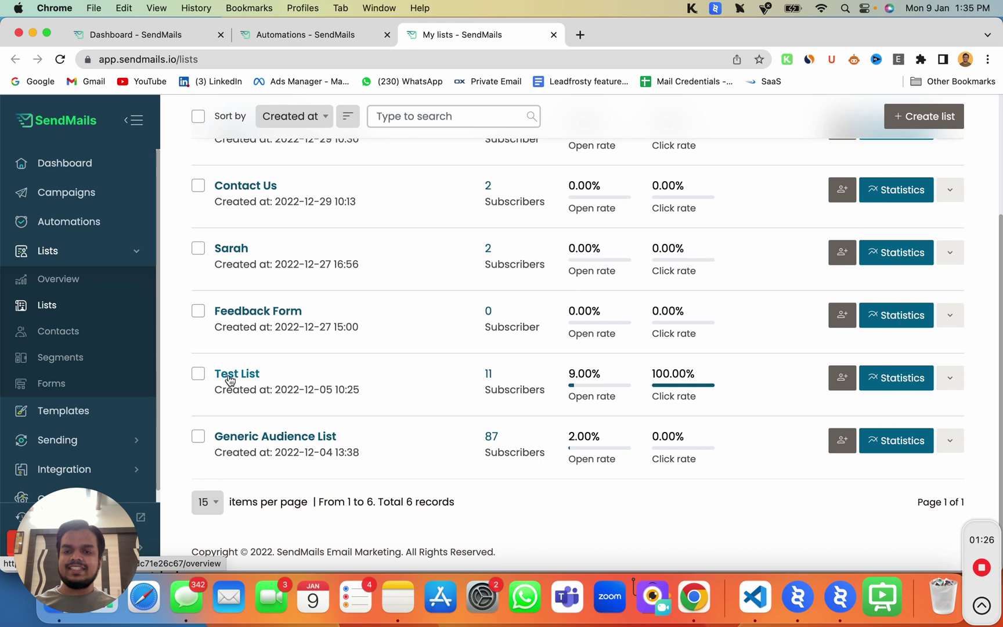
{"action": "left_click", "coordinate": [950, 378]}
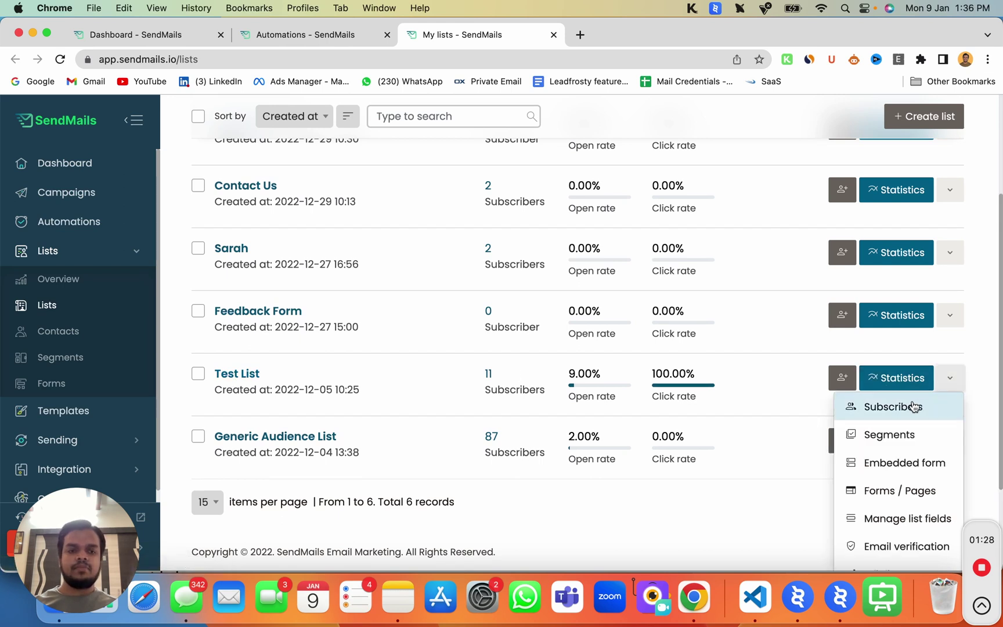
{"action": "left_click", "coordinate": [236, 374]}
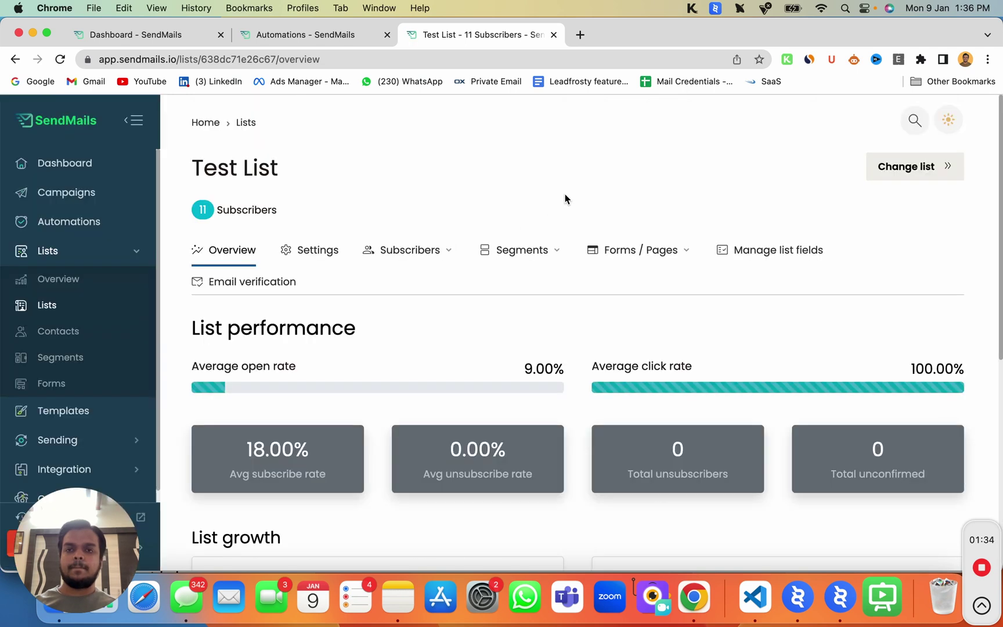
{"action": "left_click", "coordinate": [744, 251]}
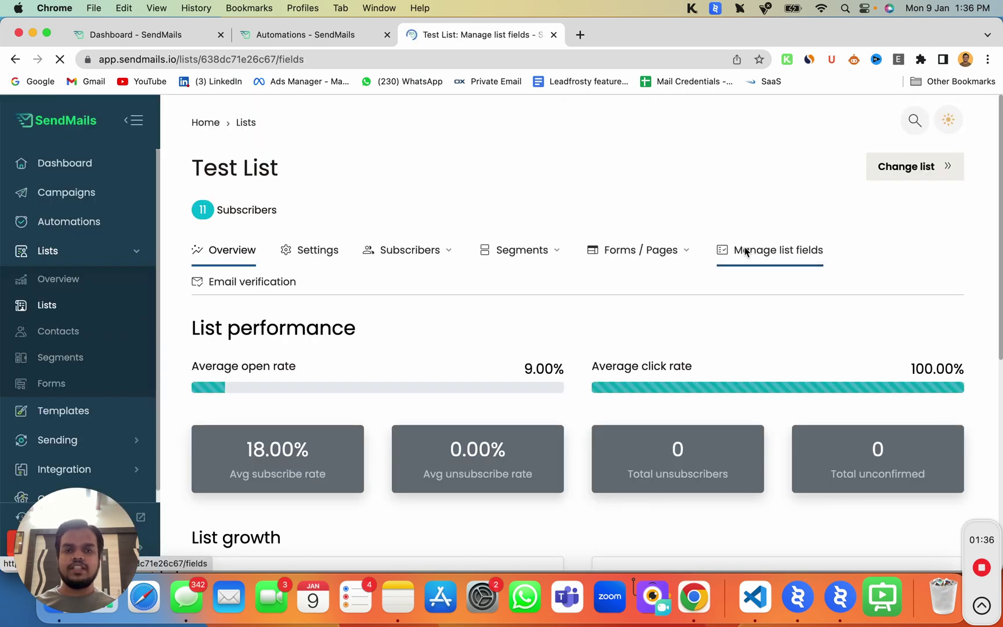
Create a new Date field labelled 'Date of Birth' with merge tag DOB, and save it
{"action": "scroll", "coordinate": [494, 342], "scroll_direction": "down", "scroll_amount": 5}
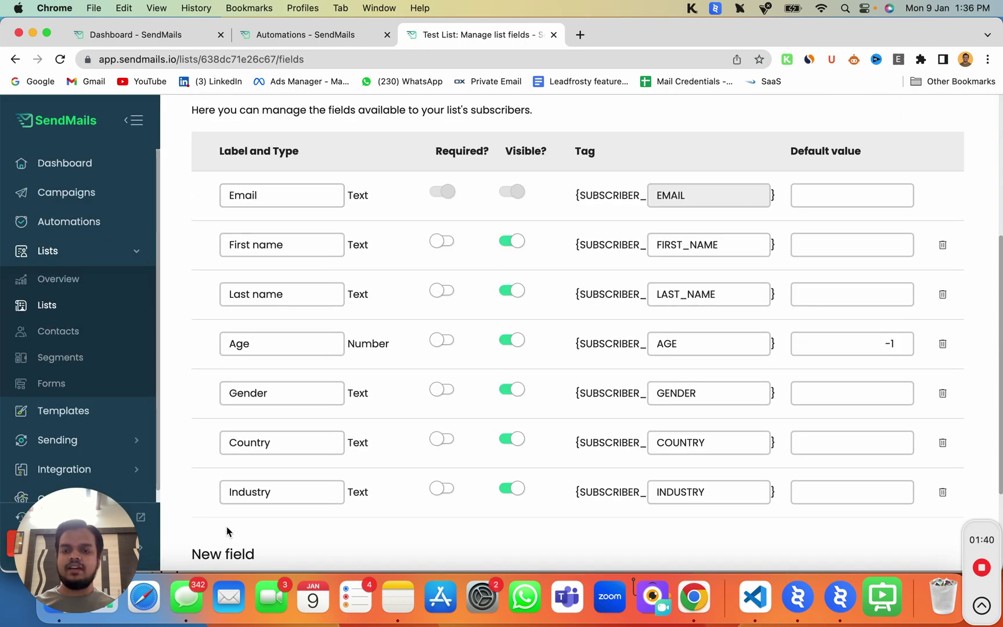
{"action": "scroll", "coordinate": [227, 530], "scroll_direction": "down", "scroll_amount": 2}
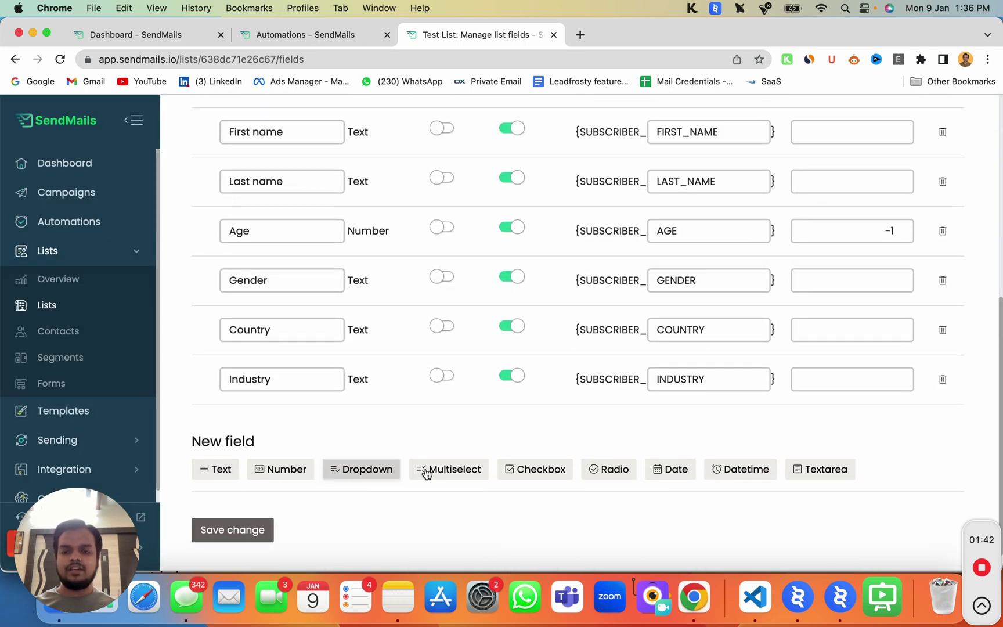
{"action": "left_click", "coordinate": [685, 481]}
{"action": "scroll", "coordinate": [378, 423], "scroll_direction": "down", "scroll_amount": 2}
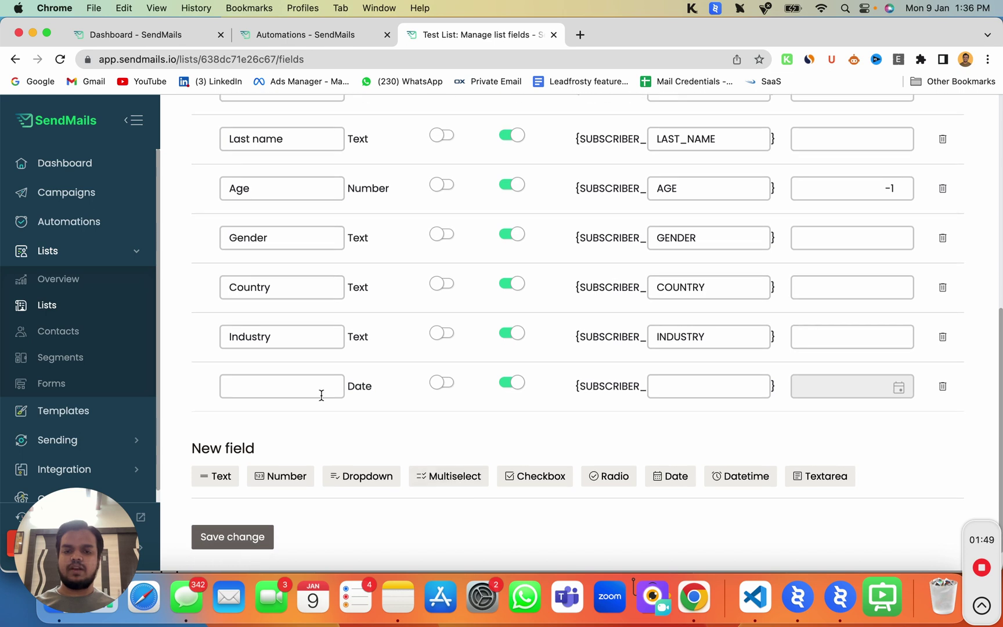
{"action": "left_click", "coordinate": [242, 384]}
{"action": "type", "text": "Date "}
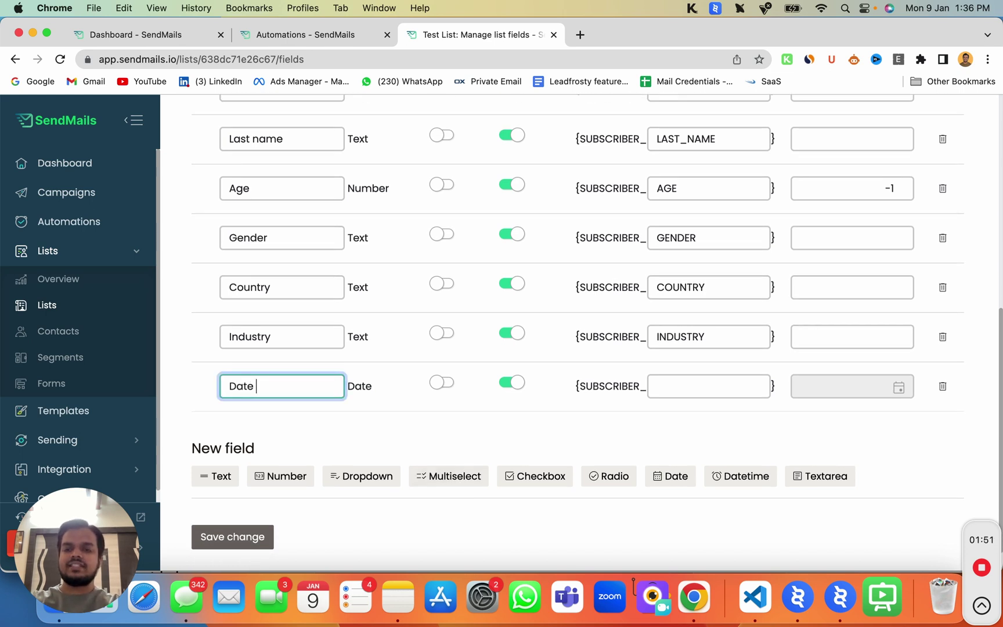
{"action": "type", "text": "of Birth"}
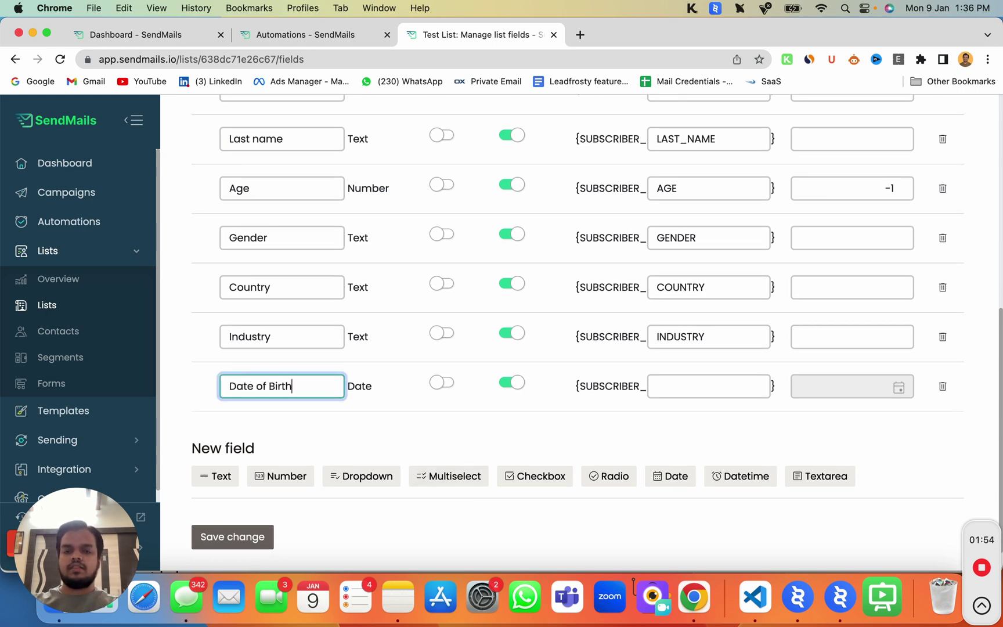
{"action": "left_click", "coordinate": [699, 381]}
{"action": "type", "text": "DOB"}
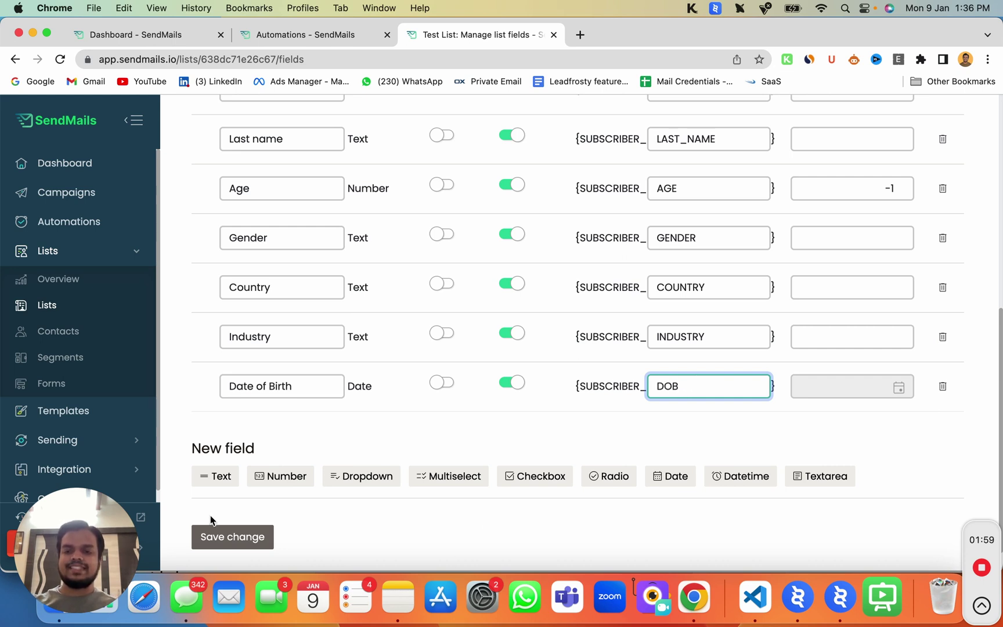
{"action": "left_click", "coordinate": [211, 537]}
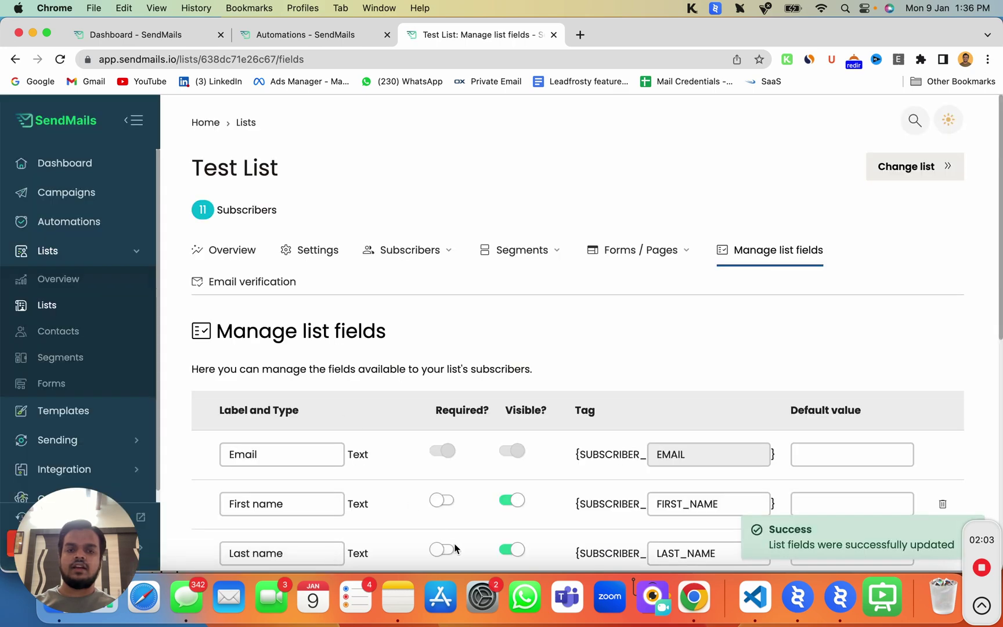
Go to Test List's Sign-up form page through the Forms / Pages menu
{"action": "scroll", "coordinate": [450, 544], "scroll_direction": "down", "scroll_amount": 10}
{"action": "scroll", "coordinate": [457, 548], "scroll_direction": "up", "scroll_amount": 10}
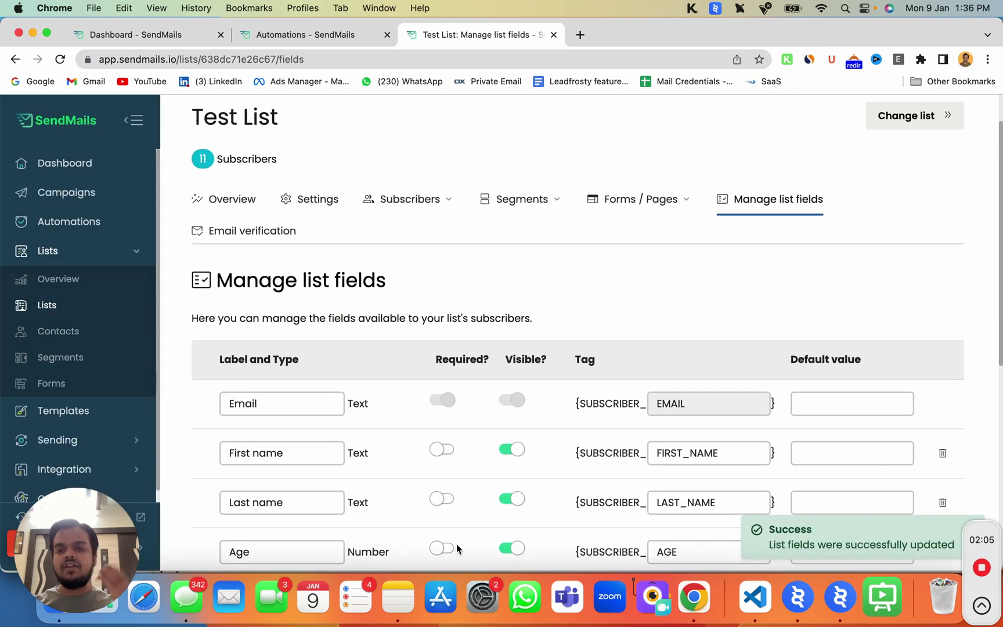
{"action": "left_click", "coordinate": [627, 206]}
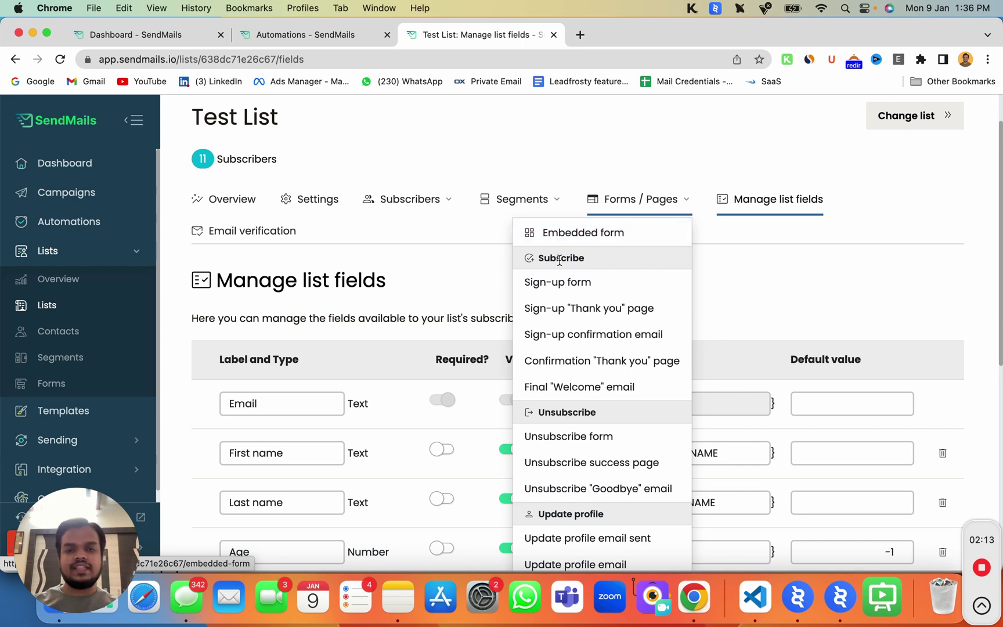
{"action": "left_click", "coordinate": [555, 283]}
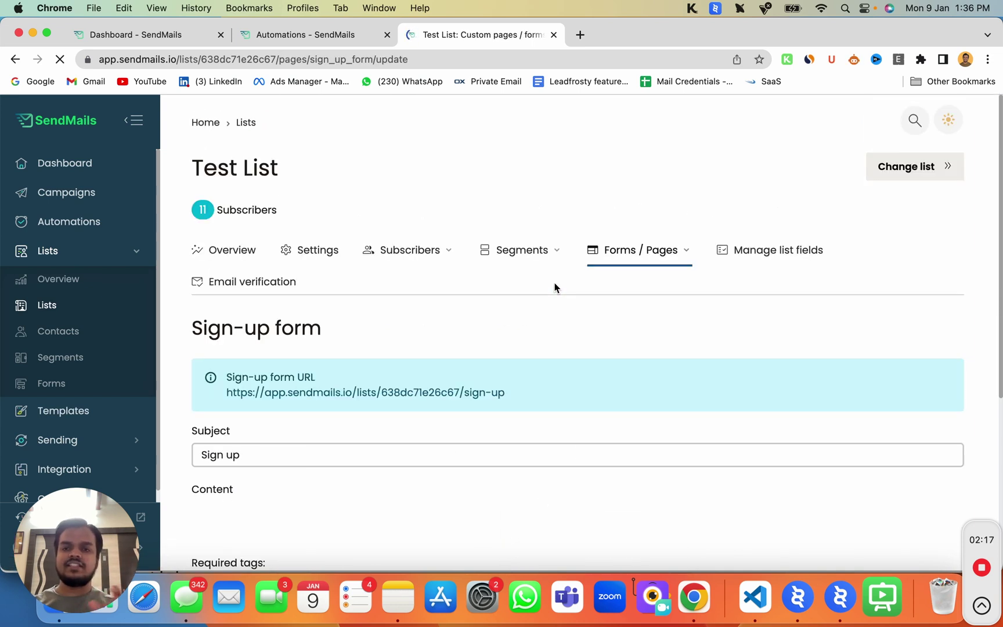
{"action": "right_click", "coordinate": [297, 393]}
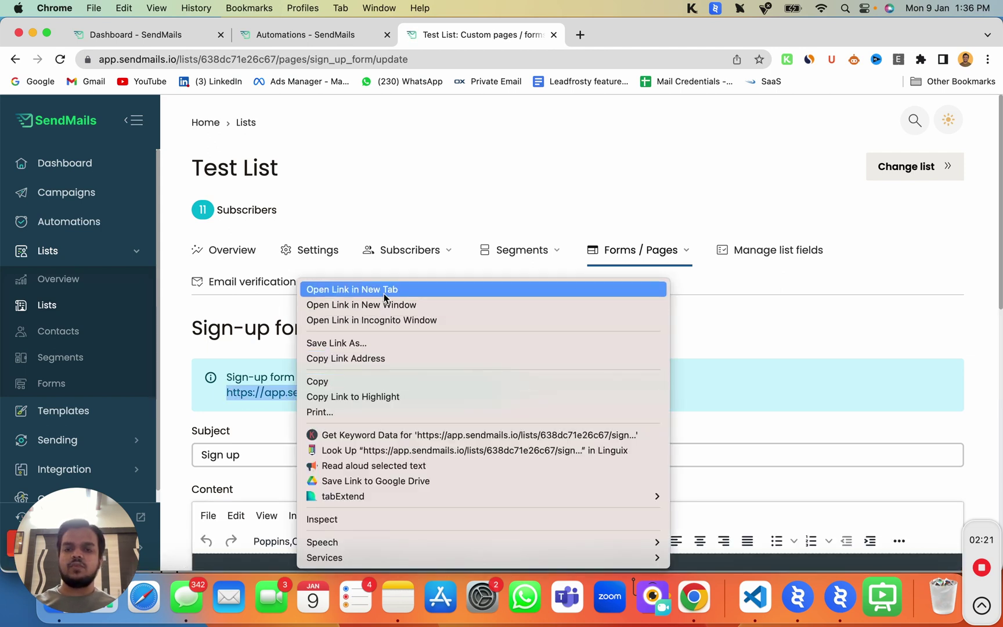
Open the public sign-up form in a new tab and check its Date of Birth date picker
{"action": "left_click", "coordinate": [384, 290]}
{"action": "left_click", "coordinate": [601, 45]}
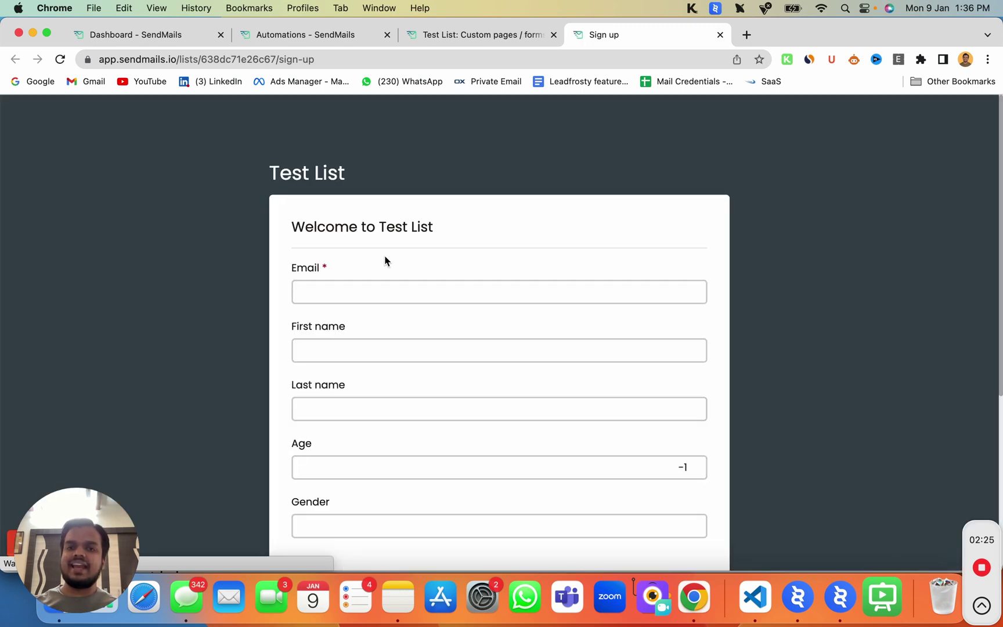
{"action": "scroll", "coordinate": [405, 381], "scroll_direction": "down", "scroll_amount": 5}
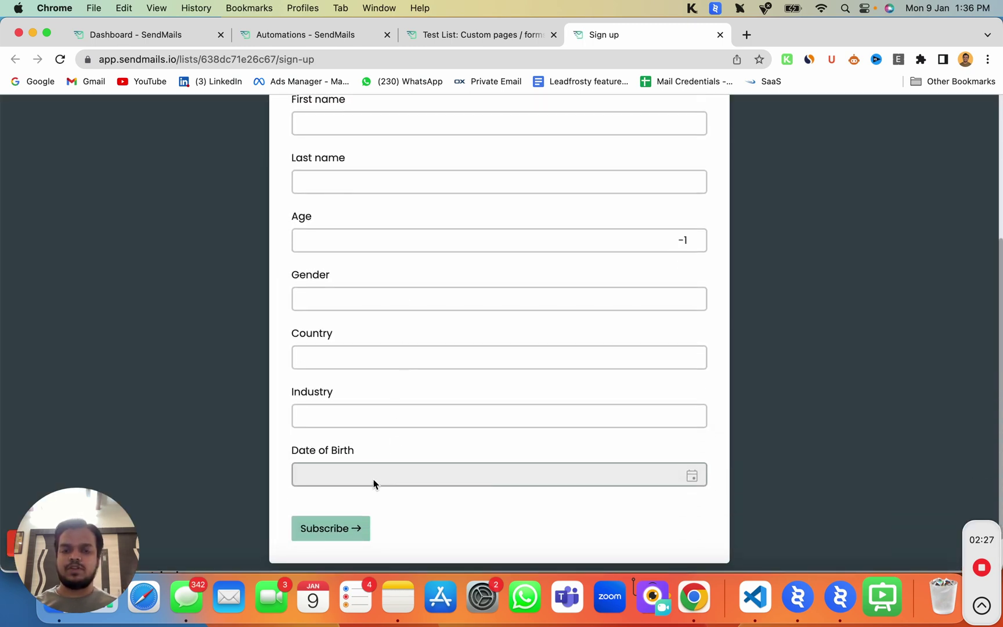
{"action": "left_click", "coordinate": [373, 479]}
{"action": "scroll", "coordinate": [383, 478], "scroll_direction": "down", "scroll_amount": 3}
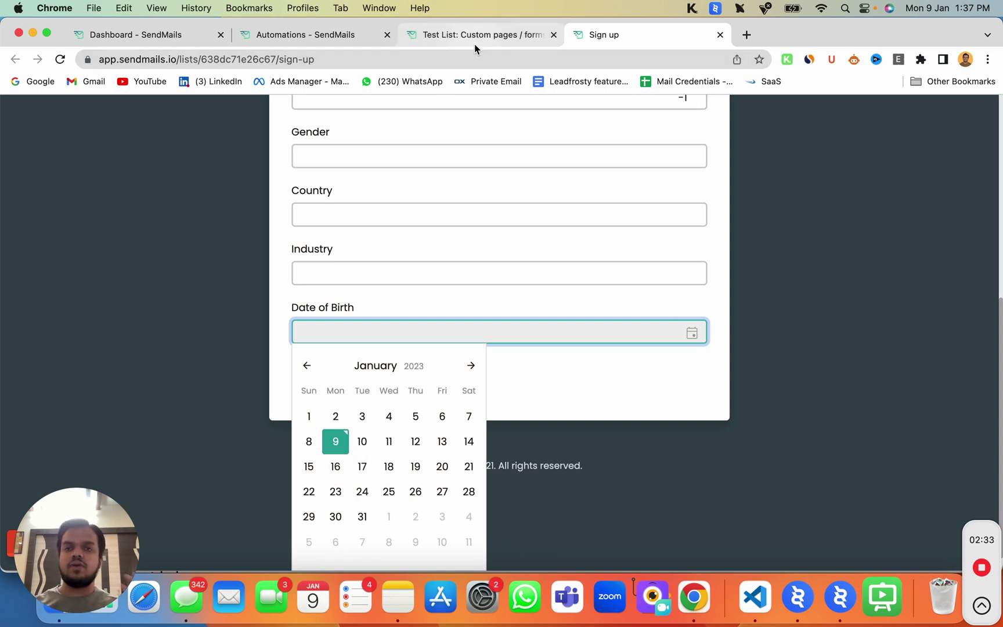
{"action": "left_click", "coordinate": [825, 253]}
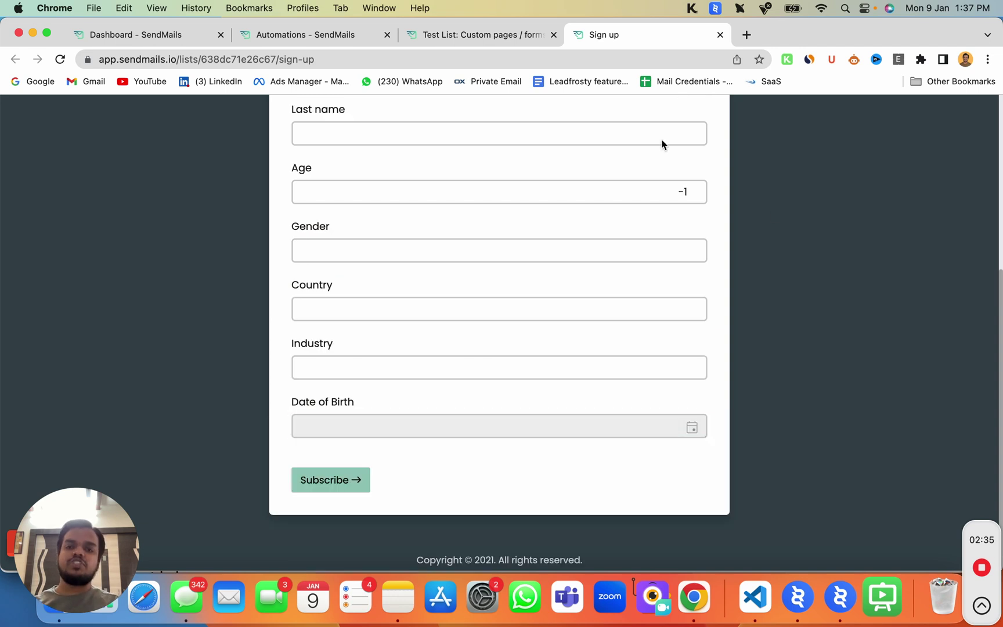
{"action": "scroll", "coordinate": [421, 326], "scroll_direction": "up", "scroll_amount": 5}
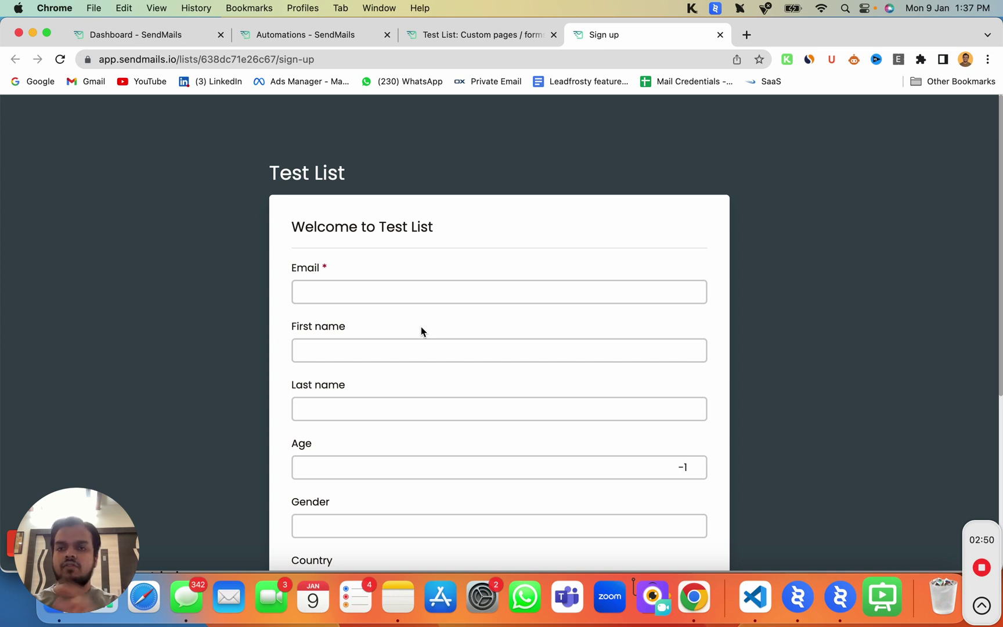
Switch between the sign-up form settings and the automation's mail list choices
{"action": "left_click", "coordinate": [443, 33]}
{"action": "left_click", "coordinate": [275, 39]}
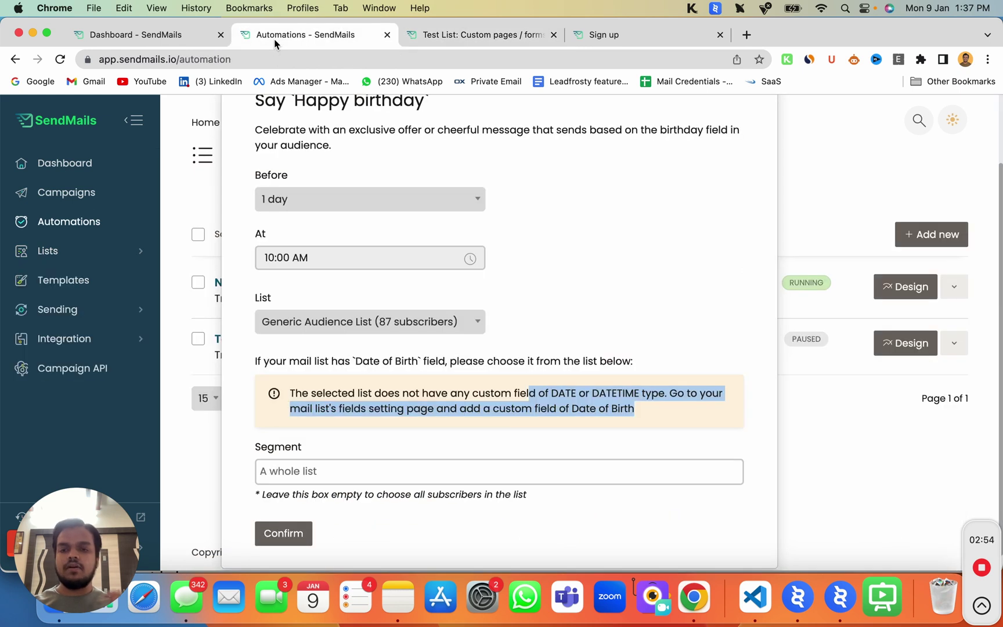
{"action": "left_click", "coordinate": [577, 297]}
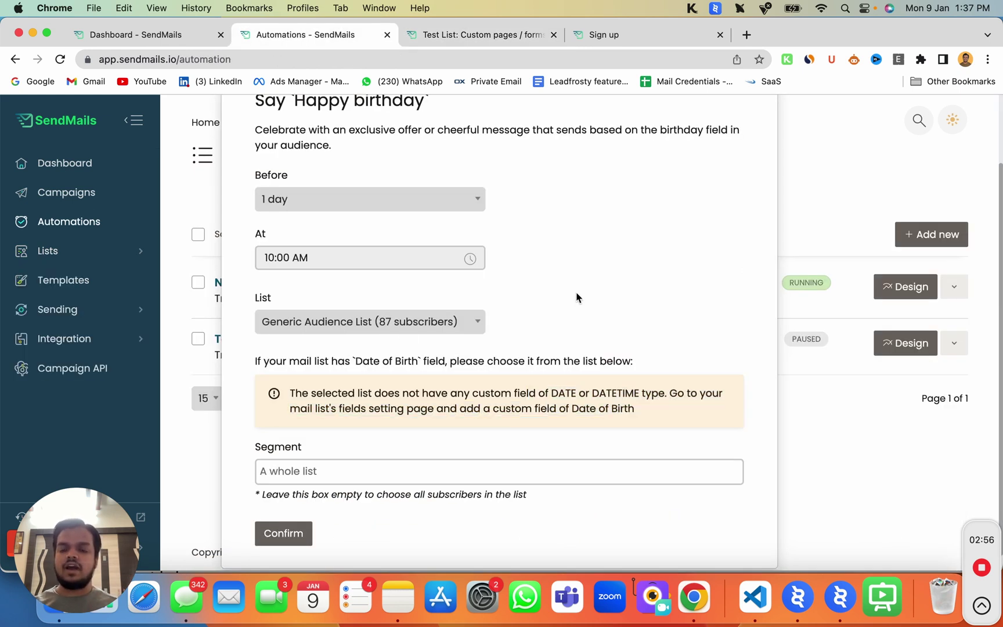
{"action": "left_click", "coordinate": [320, 324]}
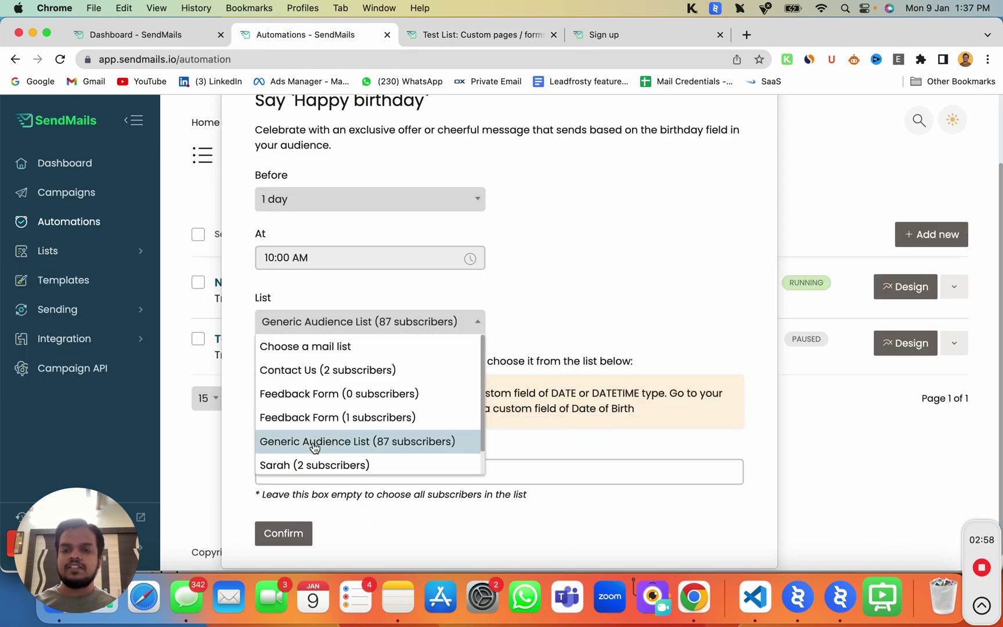
{"action": "left_click", "coordinate": [486, 35]}
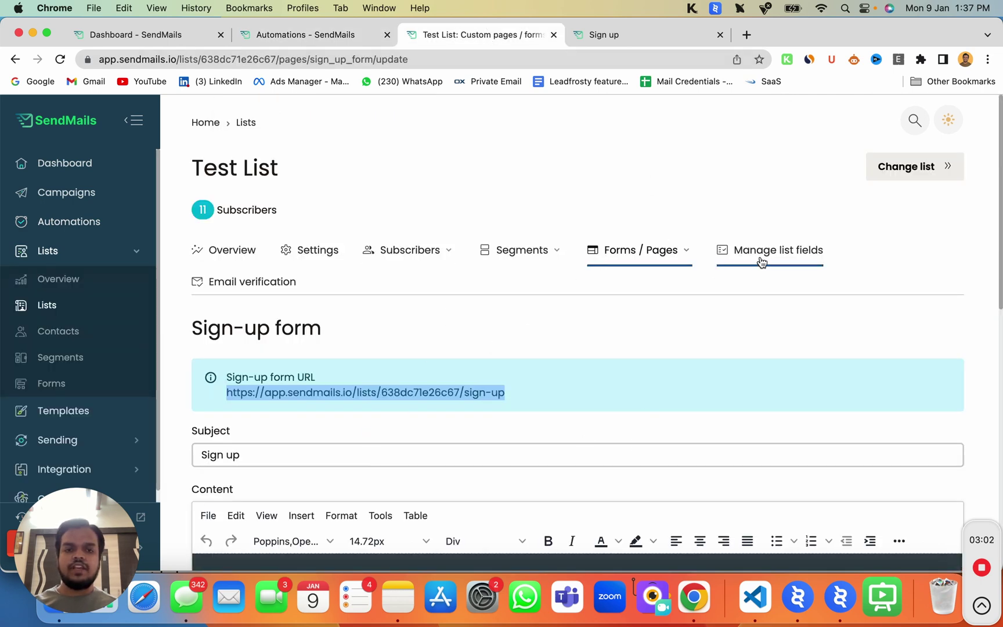
{"action": "left_click", "coordinate": [282, 34]}
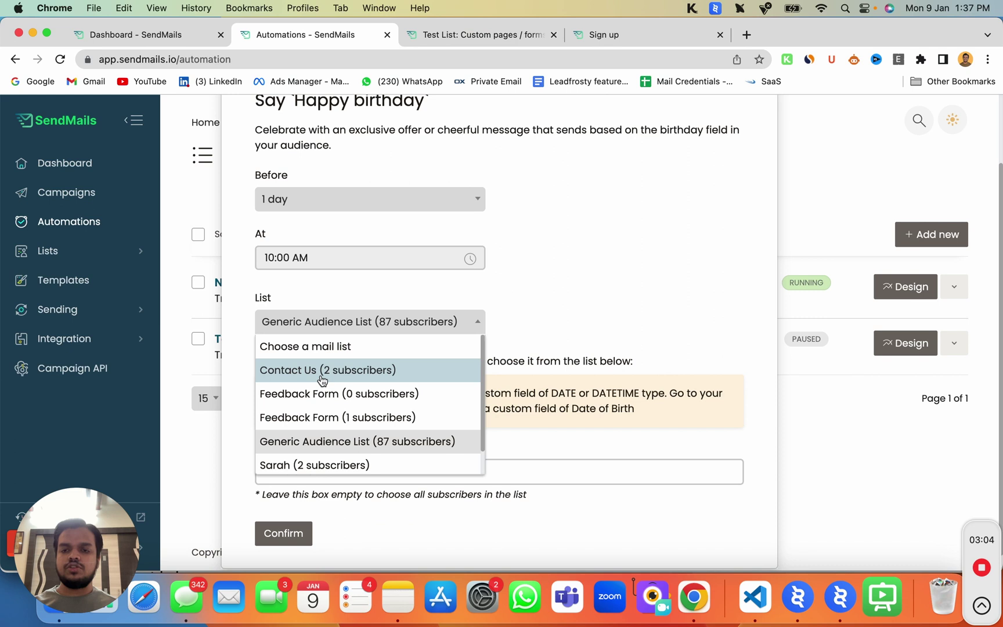
Choose Test List (11 subscribers) with its Date of Birth field and confirm the trigger
{"action": "scroll", "coordinate": [325, 406], "scroll_direction": "down", "scroll_amount": 1}
{"action": "left_click", "coordinate": [308, 462]}
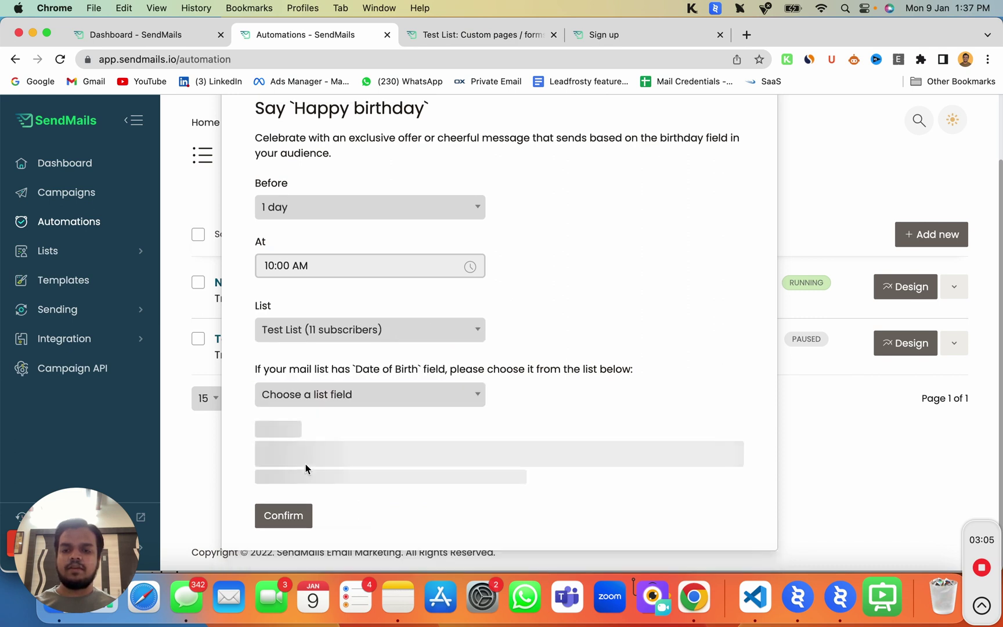
{"action": "left_click", "coordinate": [329, 403]}
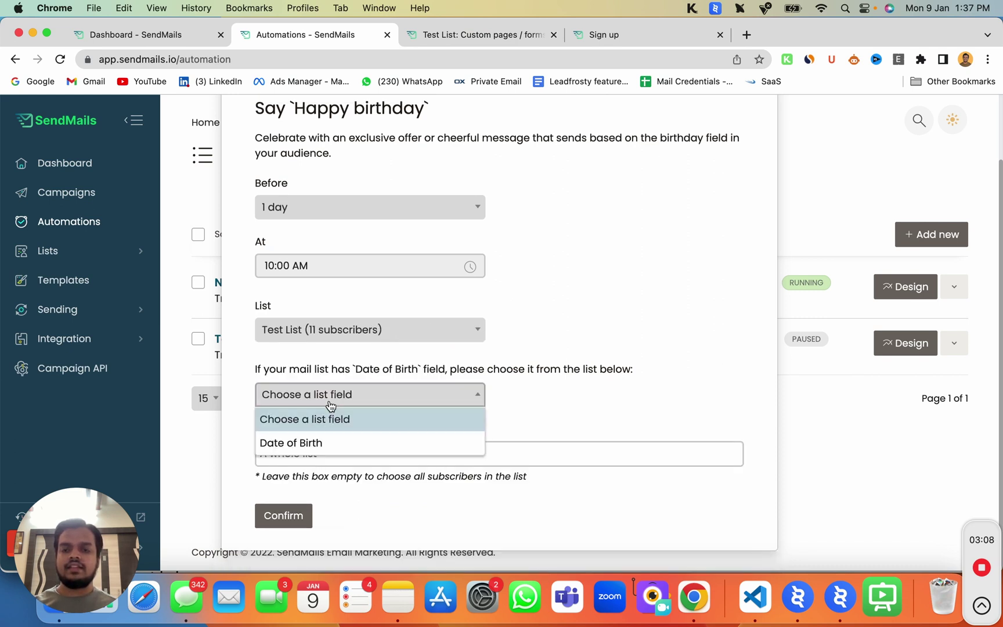
{"action": "left_click", "coordinate": [319, 443]}
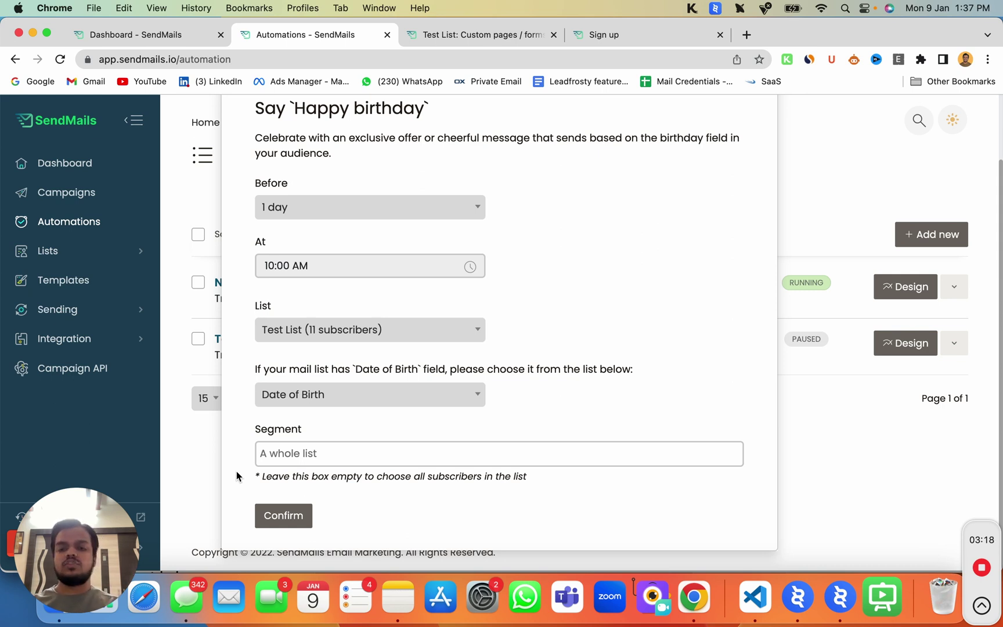
{"action": "left_click", "coordinate": [284, 517]}
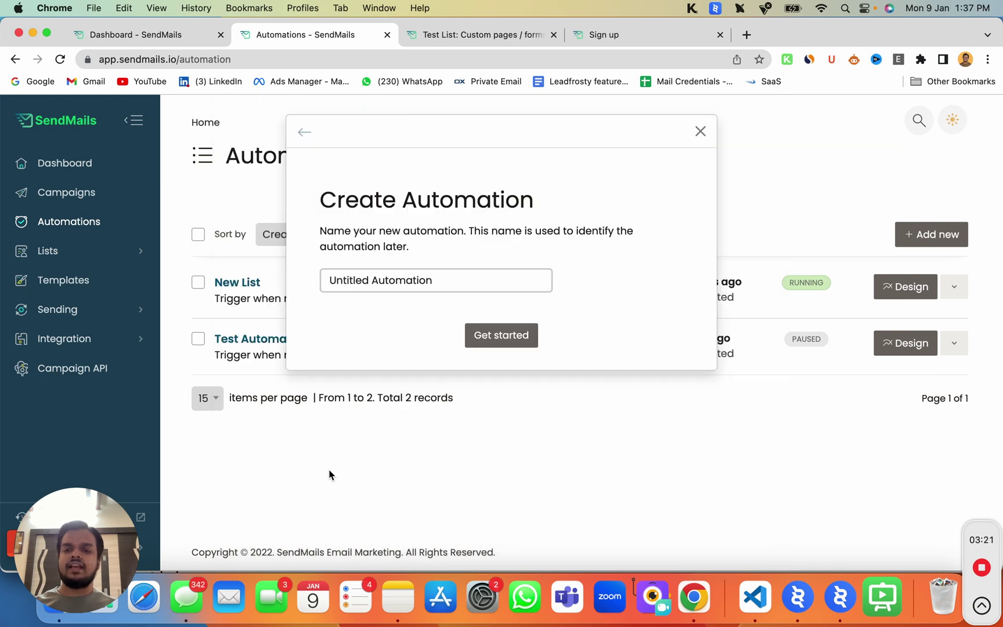
Rename Untitled Automation to 'Birthday Automation', create it, and begin adding an action
{"action": "double_click", "coordinate": [416, 281]}
{"action": "triple_click", "coordinate": [416, 281]}
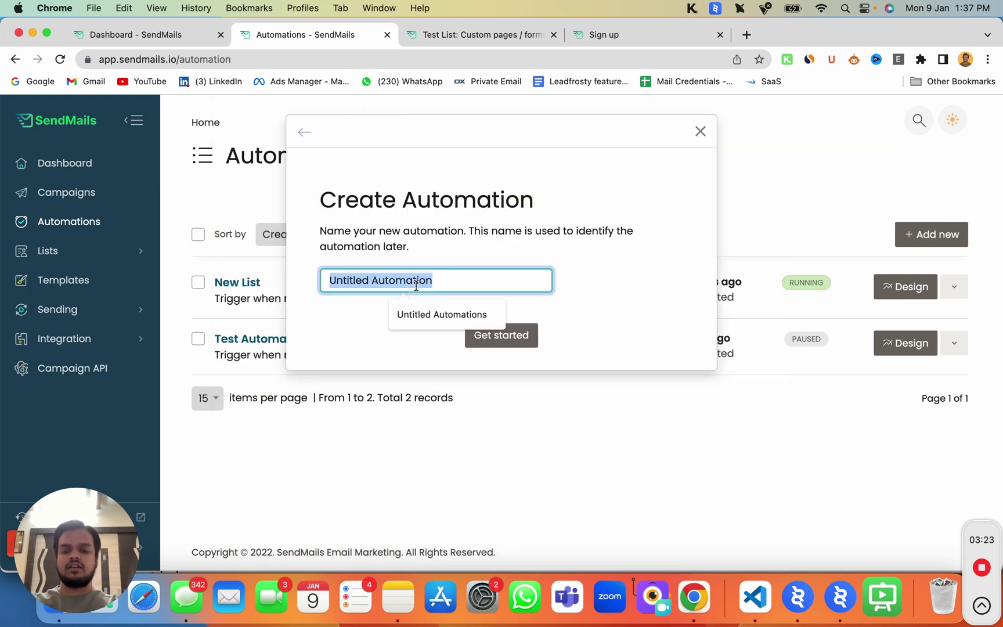
{"action": "type", "text": "Birth"}
{"action": "type", "text": "day"}
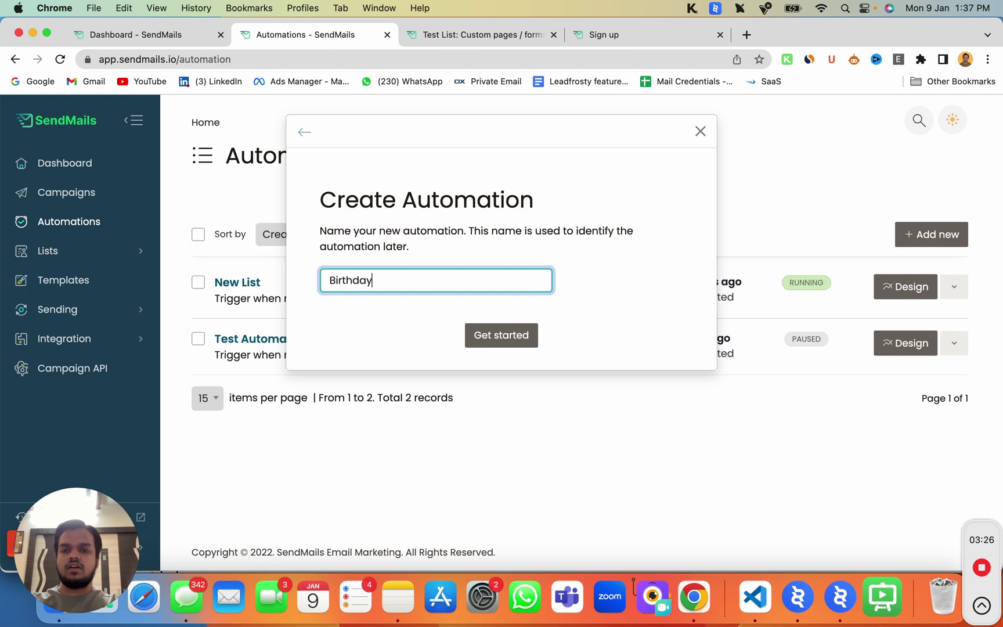
{"action": "type", "text": " Automation"}
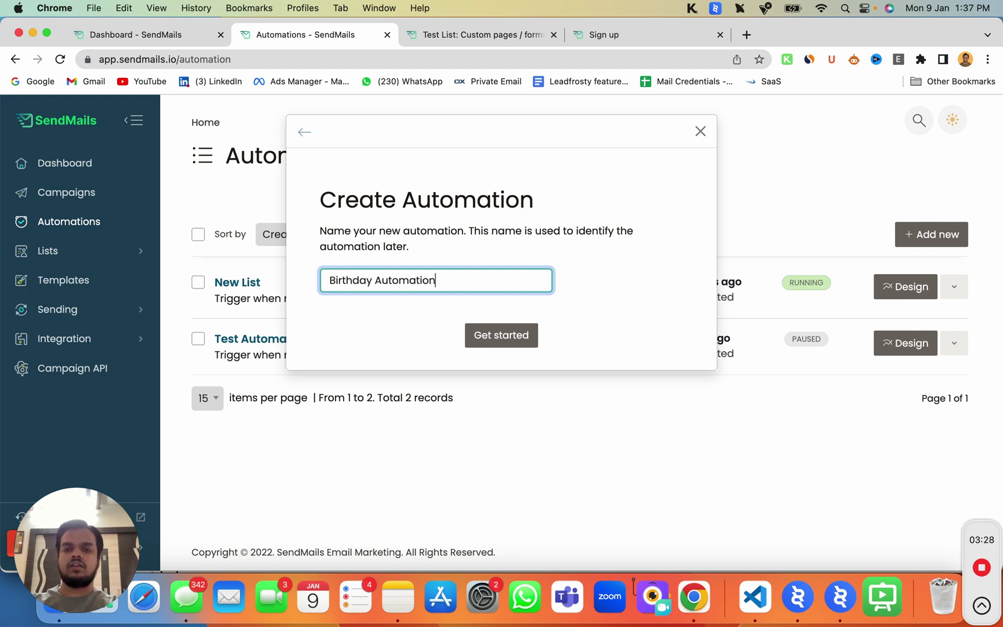
{"action": "left_click", "coordinate": [506, 343]}
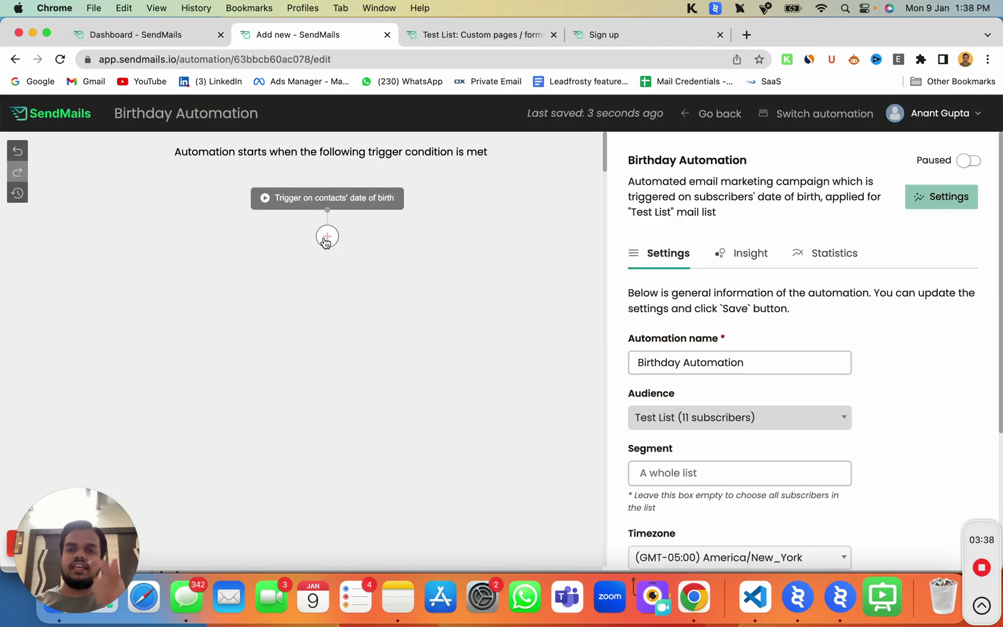
{"action": "left_click", "coordinate": [327, 237]}
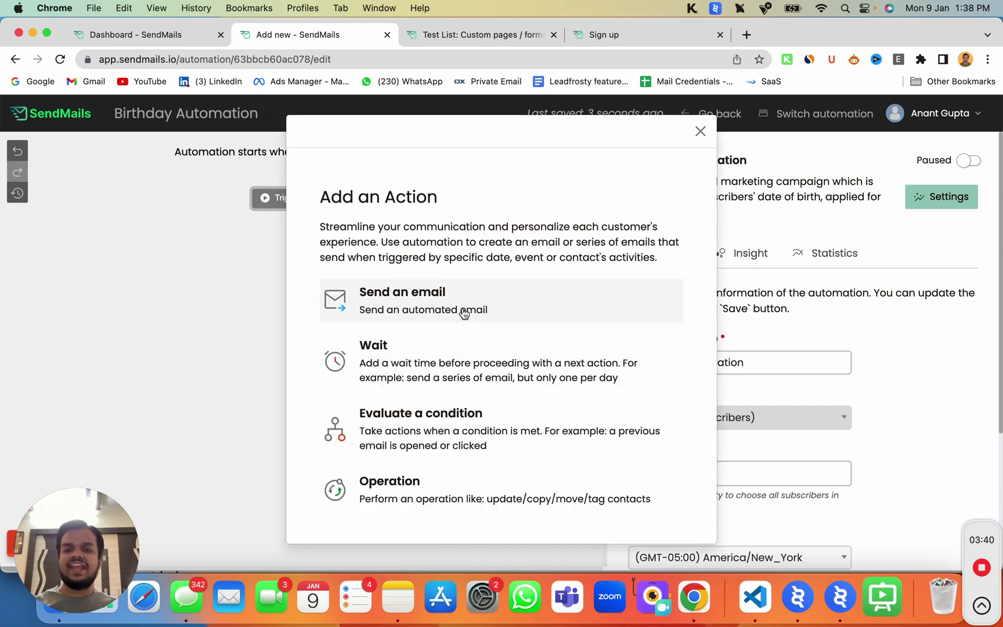
Make the action send an email with subject 'Happy Birthday' and enter the sender's name
{"action": "left_click", "coordinate": [463, 312]}
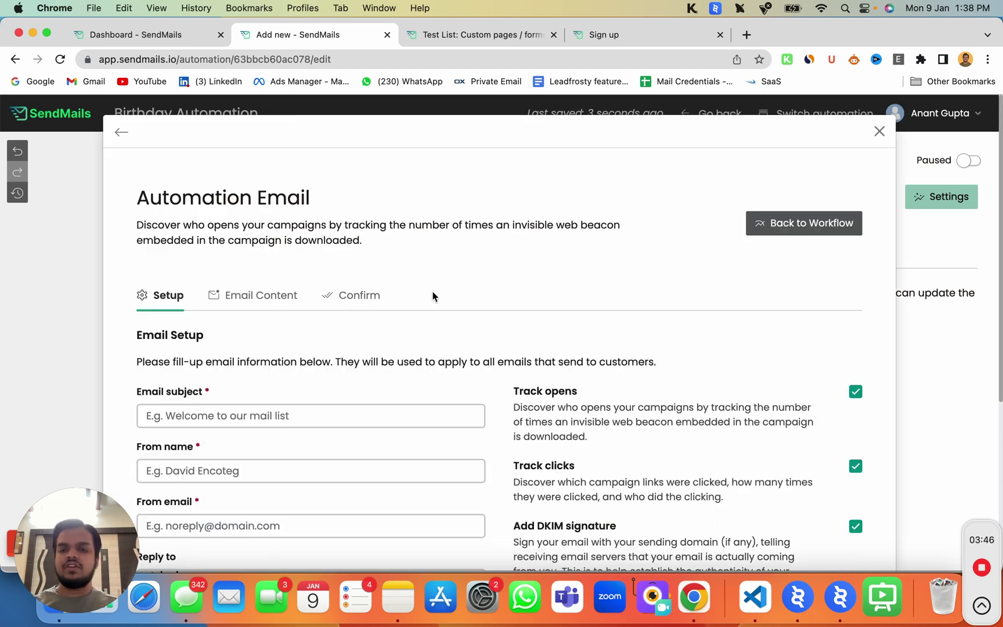
{"action": "scroll", "coordinate": [490, 442], "scroll_direction": "down", "scroll_amount": 5}
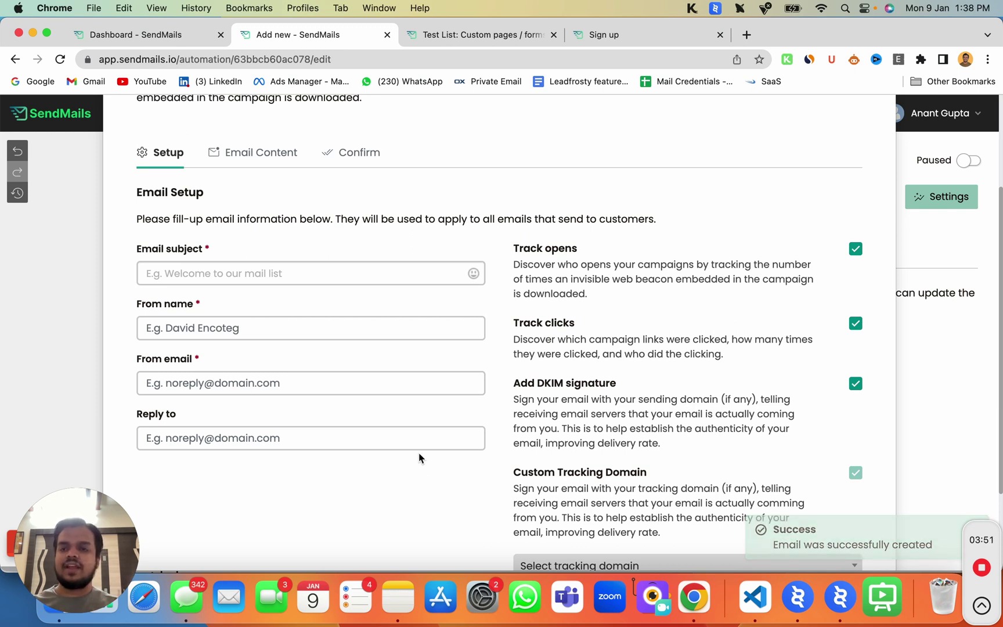
{"action": "left_click", "coordinate": [348, 275]}
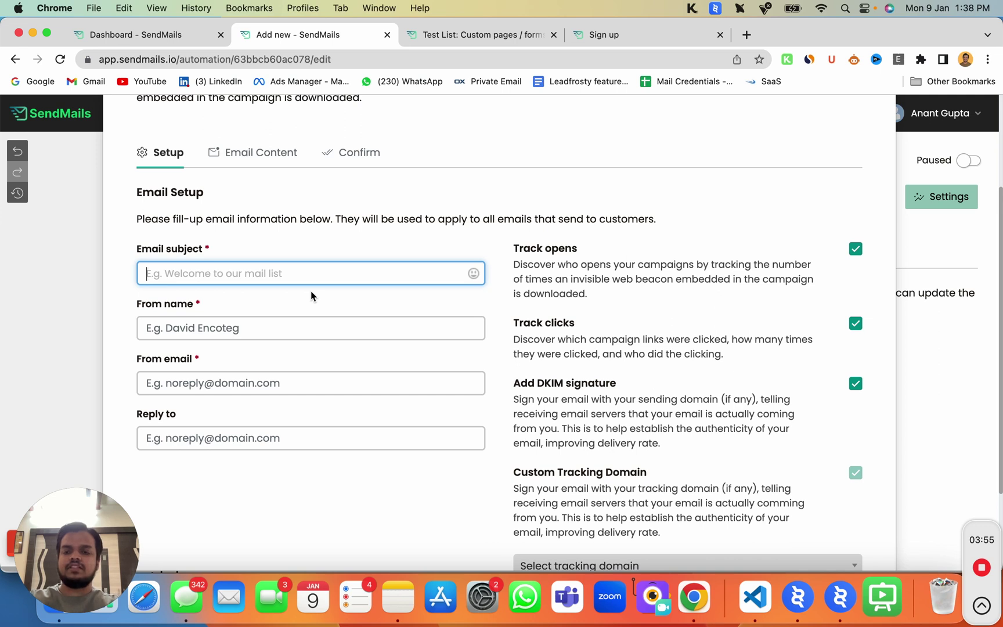
{"action": "type", "text": "Happy Bi"}
{"action": "type", "text": "rthday"}
{"action": "left_click", "coordinate": [314, 328]}
{"action": "type", "text": "Ana"}
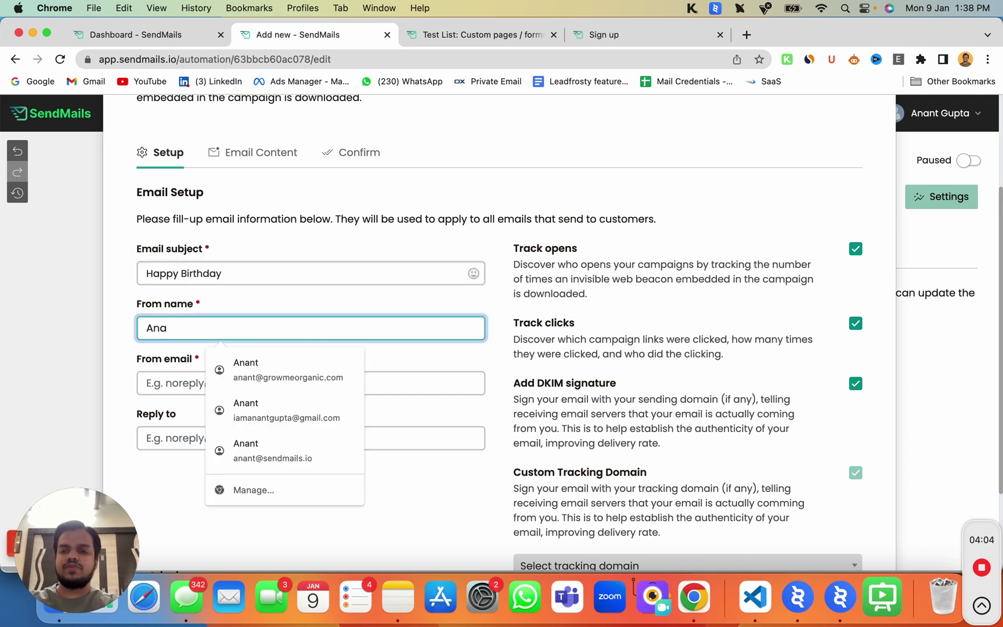
{"action": "type", "text": "t"}
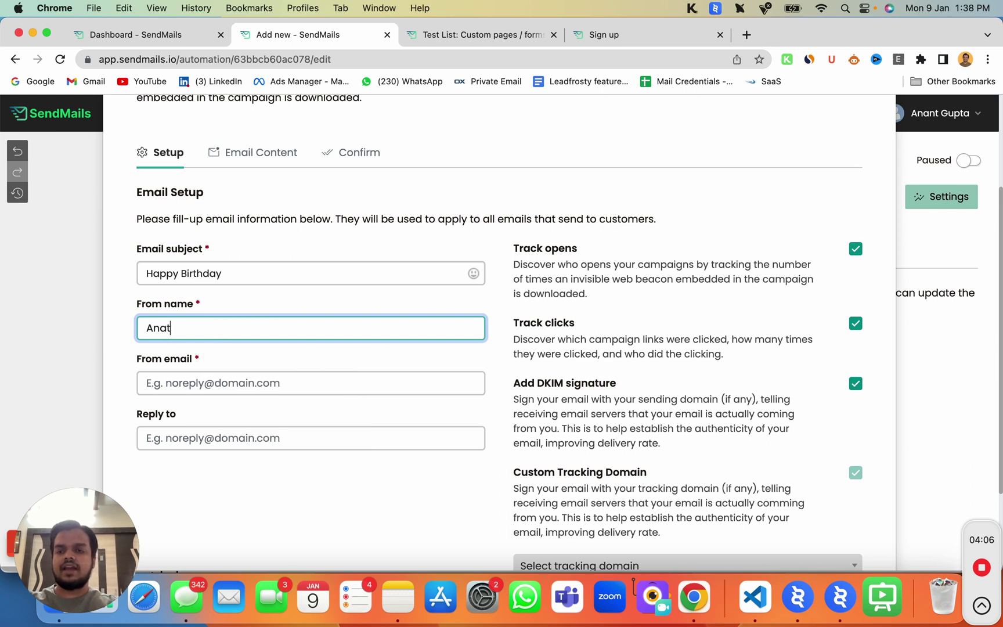
{"action": "key", "text": "BackSpace"}
{"action": "type", "text": "nt"}
{"action": "left_click", "coordinate": [175, 386]}
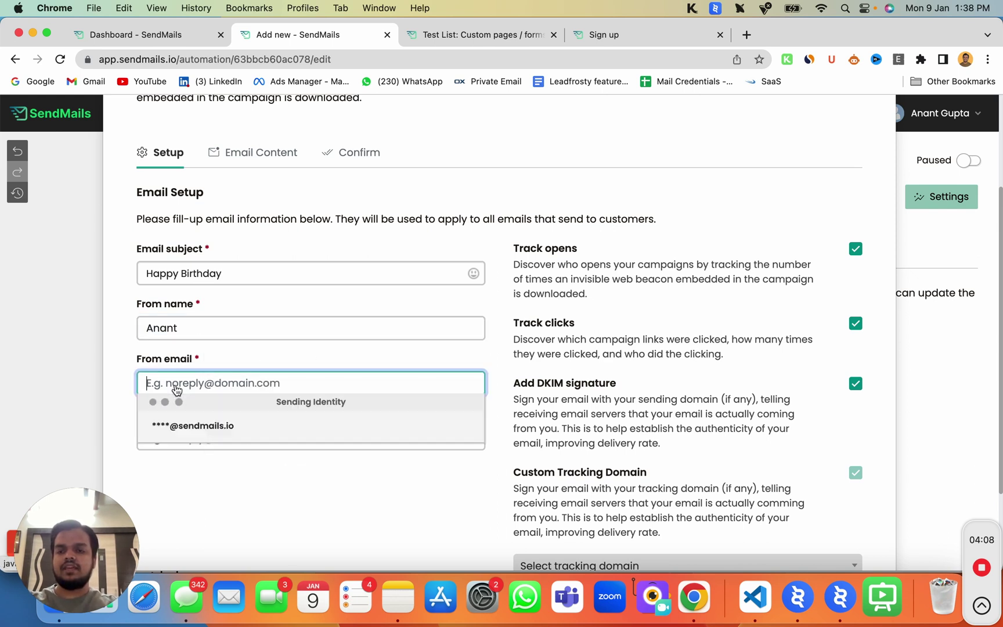
{"action": "left_click", "coordinate": [183, 426]}
{"action": "left_click", "coordinate": [148, 384]}
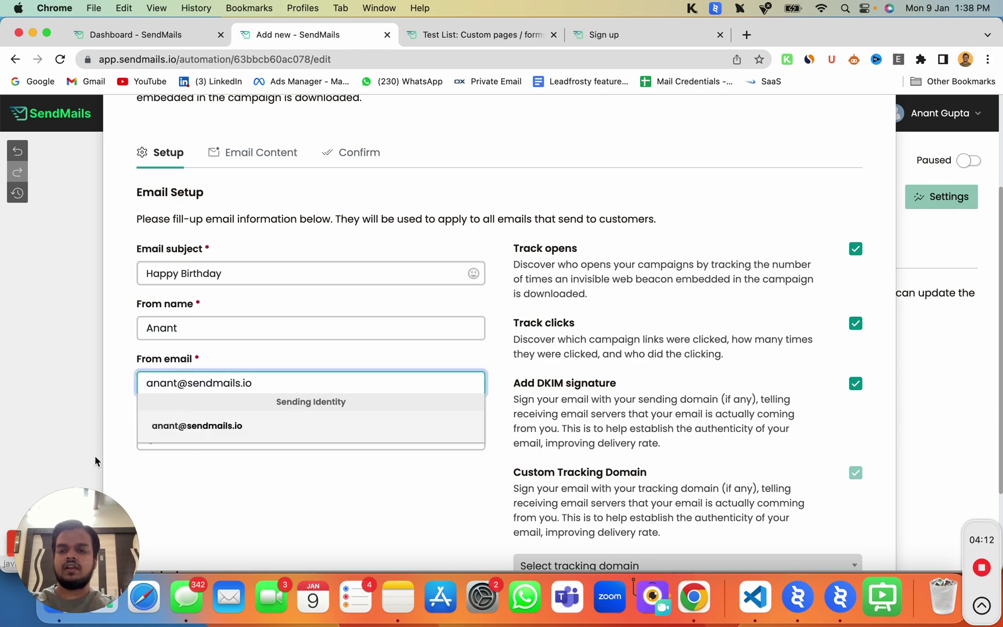
{"action": "left_click", "coordinate": [95, 457]}
Select track.sendmails.io as the custom tracking domain and Save & Next
{"action": "scroll", "coordinate": [463, 479], "scroll_direction": "down", "scroll_amount": 3}
{"action": "left_click", "coordinate": [786, 566]}
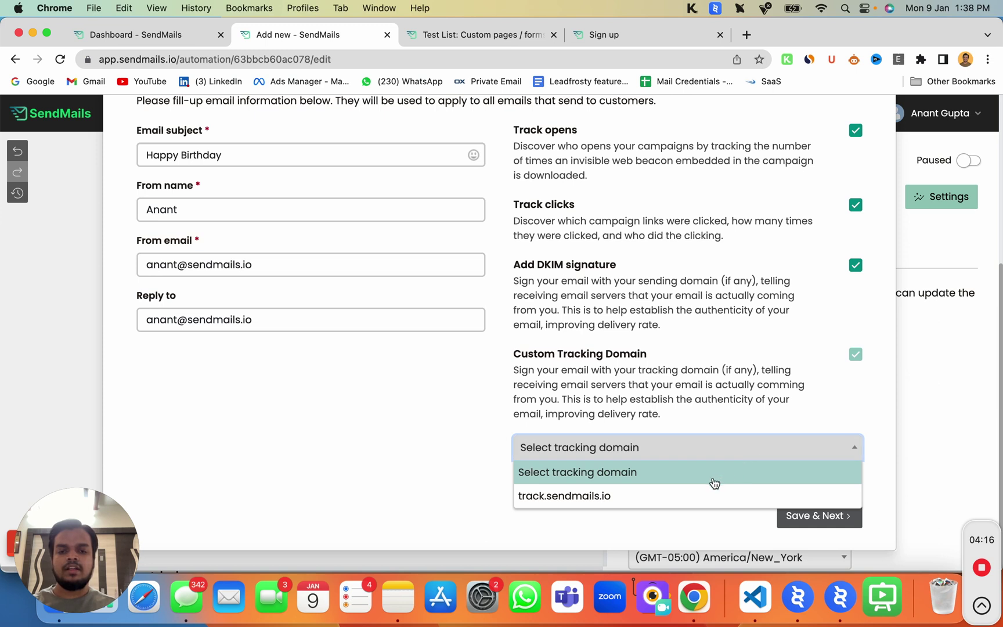
{"action": "left_click", "coordinate": [700, 495]}
{"action": "scroll", "coordinate": [618, 233], "scroll_direction": "up", "scroll_amount": 3}
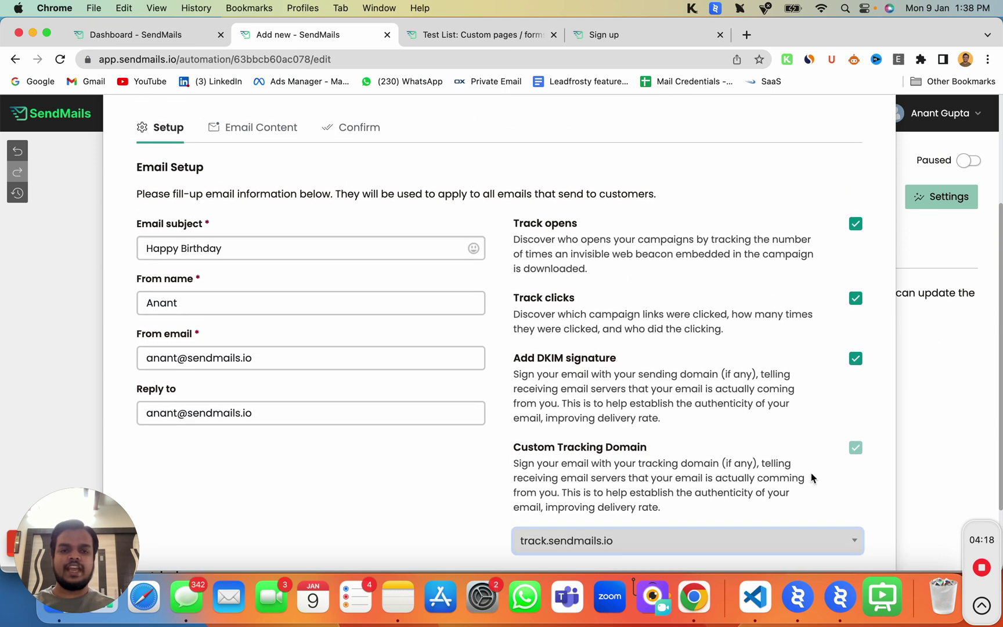
{"action": "scroll", "coordinate": [758, 524], "scroll_direction": "down", "scroll_amount": 2}
{"action": "left_click", "coordinate": [815, 537]}
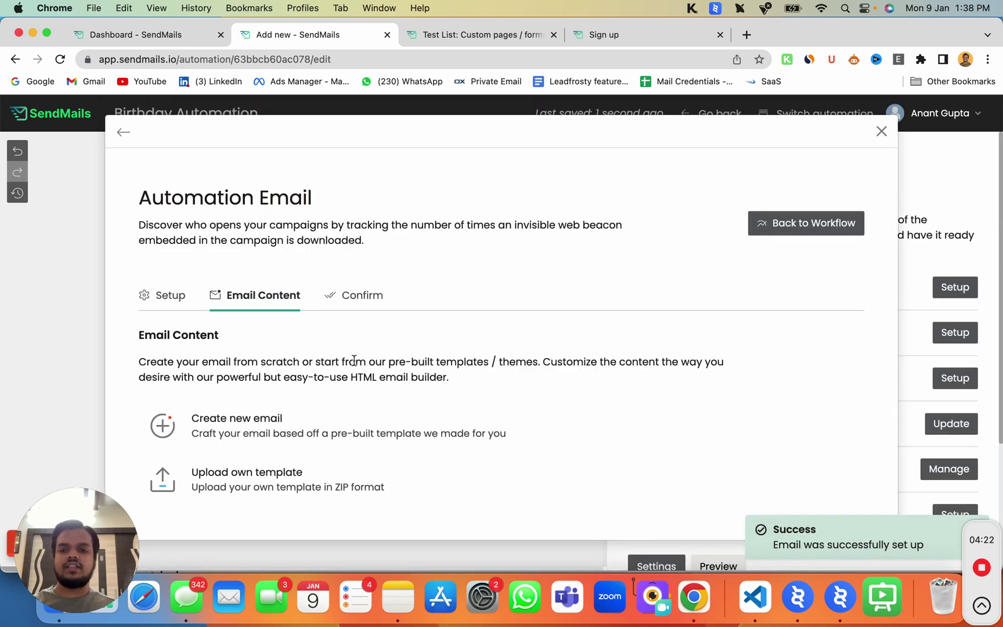
Create a new email from the Blank template and choose Email builder PRO to compose it
{"action": "left_click", "coordinate": [238, 413]}
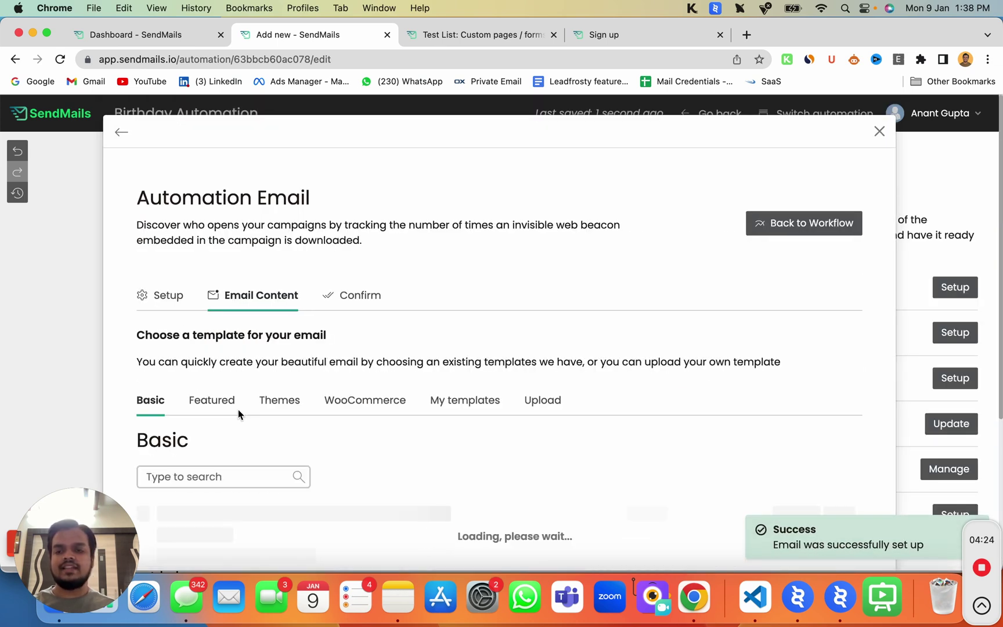
{"action": "scroll", "coordinate": [278, 453], "scroll_direction": "down", "scroll_amount": 5}
{"action": "scroll", "coordinate": [324, 466], "scroll_direction": "down", "scroll_amount": 2}
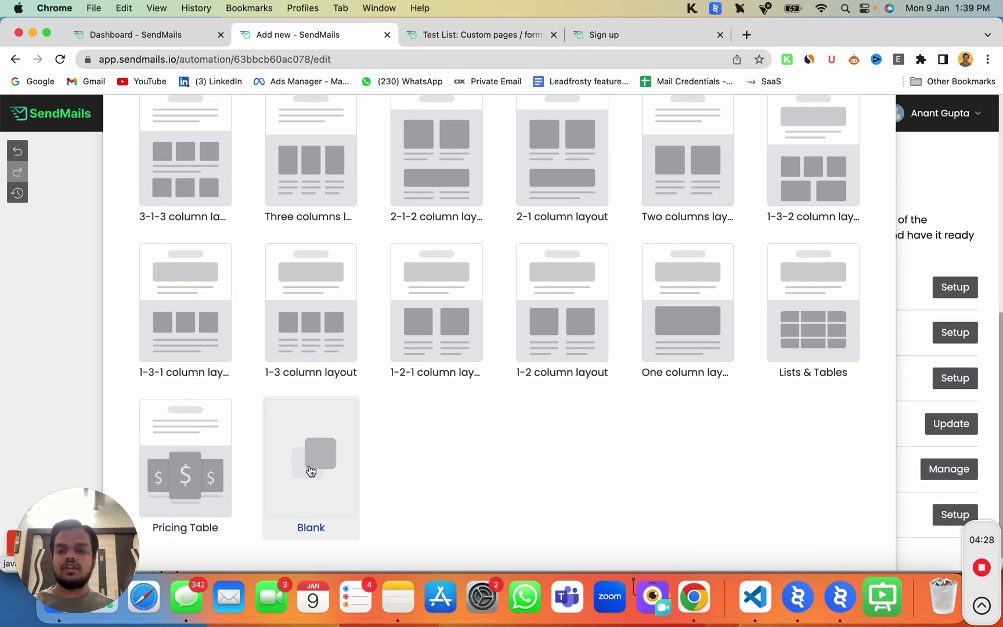
{"action": "left_click", "coordinate": [309, 471]}
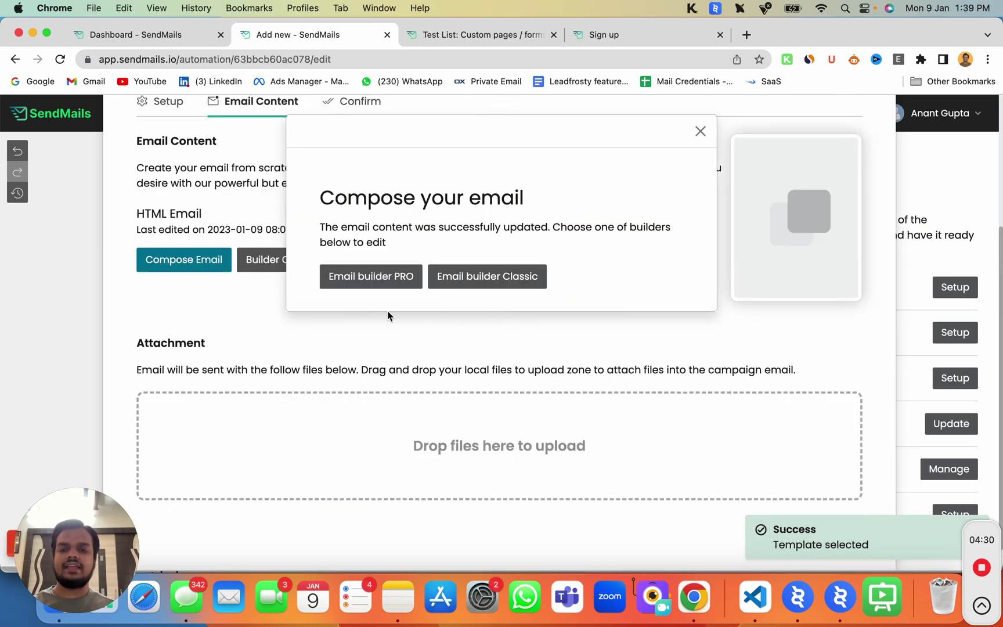
{"action": "left_click", "coordinate": [391, 279]}
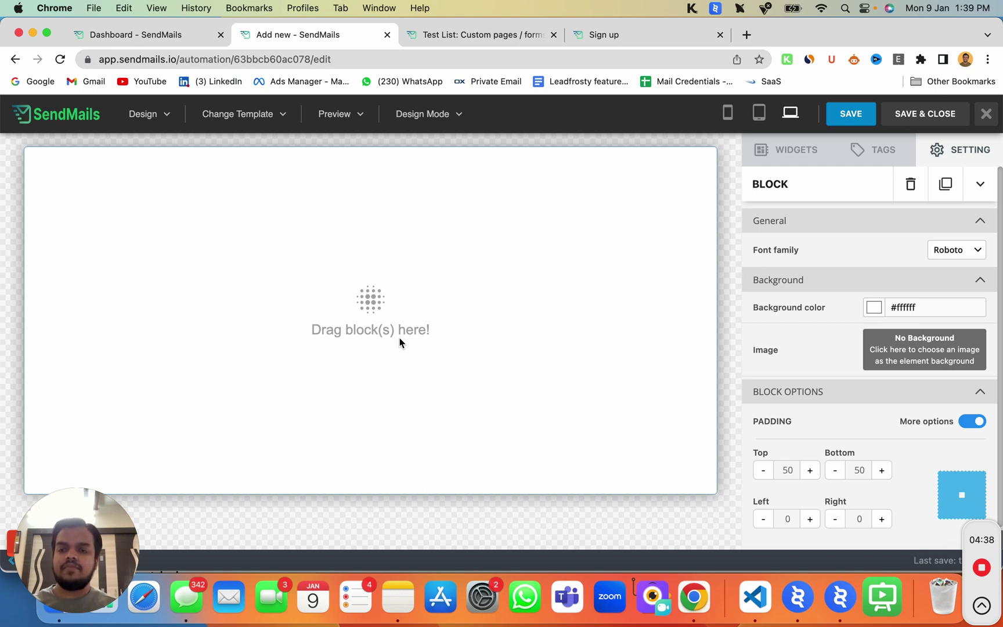
Add a Text block and start it with the greeting 'Hi {SUBSCRIBER_FIRST_NAME}'
{"action": "left_click", "coordinate": [810, 152]}
{"action": "left_click_drag", "start_coordinate": [888, 502], "coordinate": [285, 257]}
{"action": "double_click", "coordinate": [212, 199]}
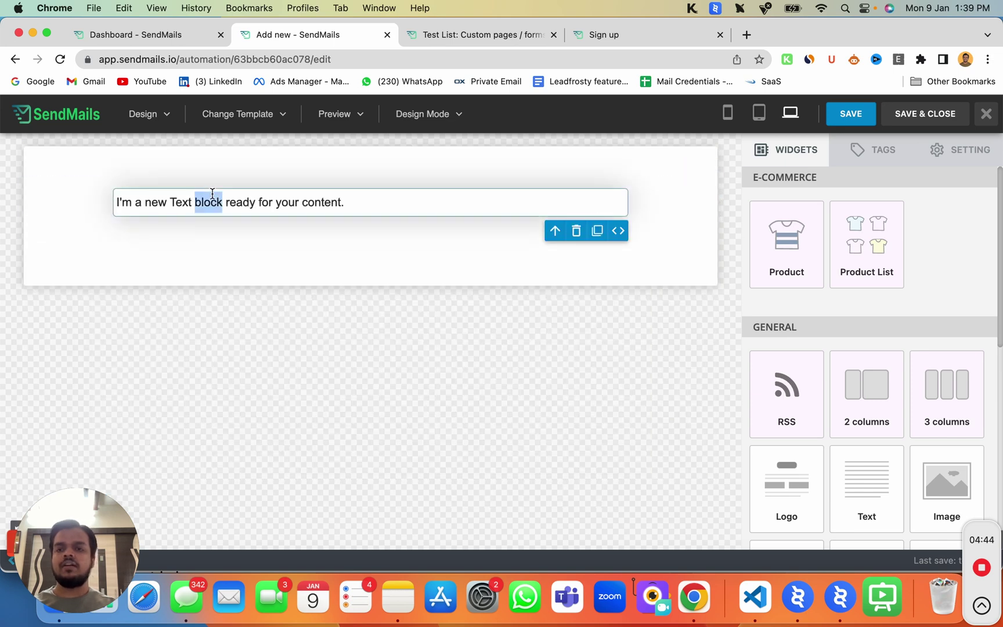
{"action": "left_click", "coordinate": [122, 202]}
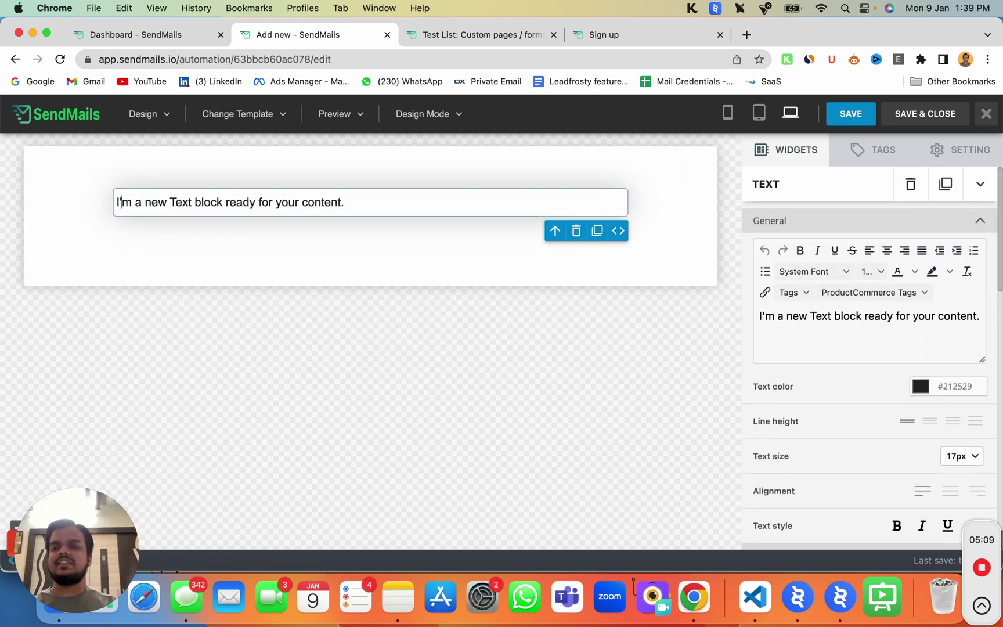
{"action": "key", "text": "Return"}
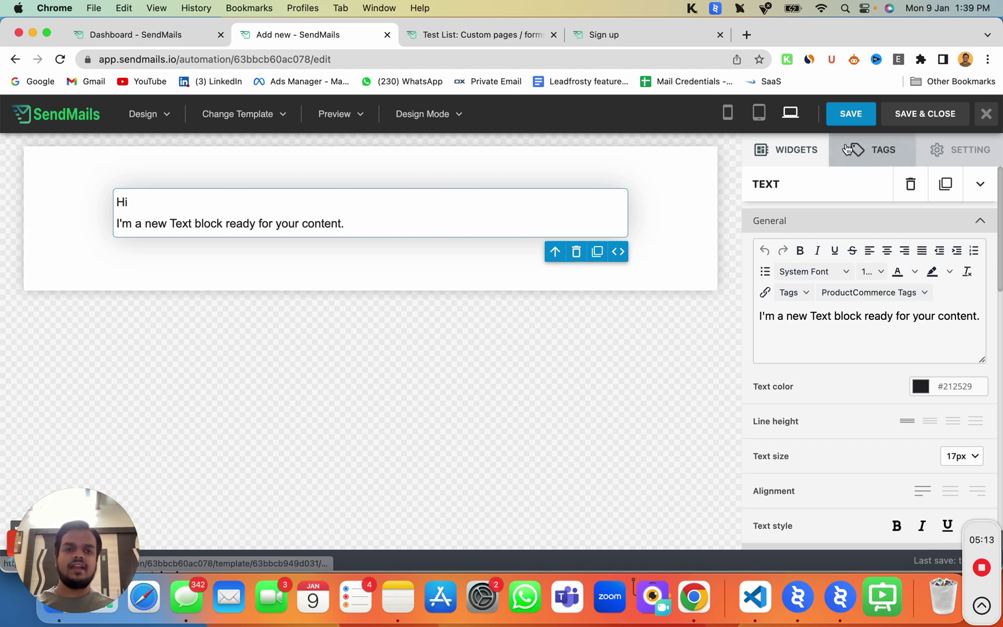
{"action": "left_click", "coordinate": [873, 150]}
{"action": "left_click", "coordinate": [975, 331]}
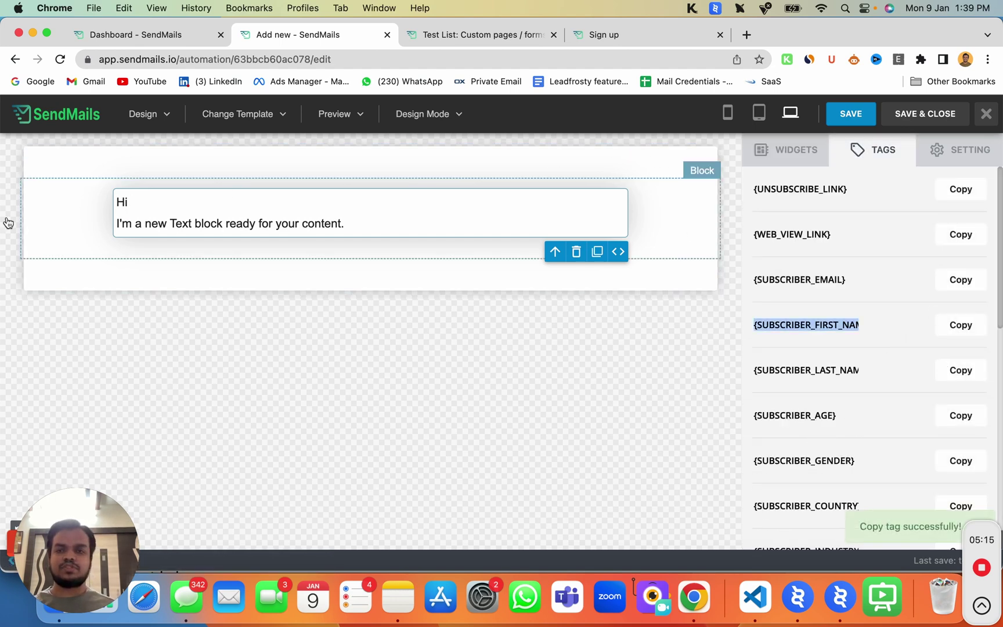
{"action": "left_click", "coordinate": [195, 203]}
{"action": "type", "text": "{SUBSCRIBER_FIRST_NAME}"}
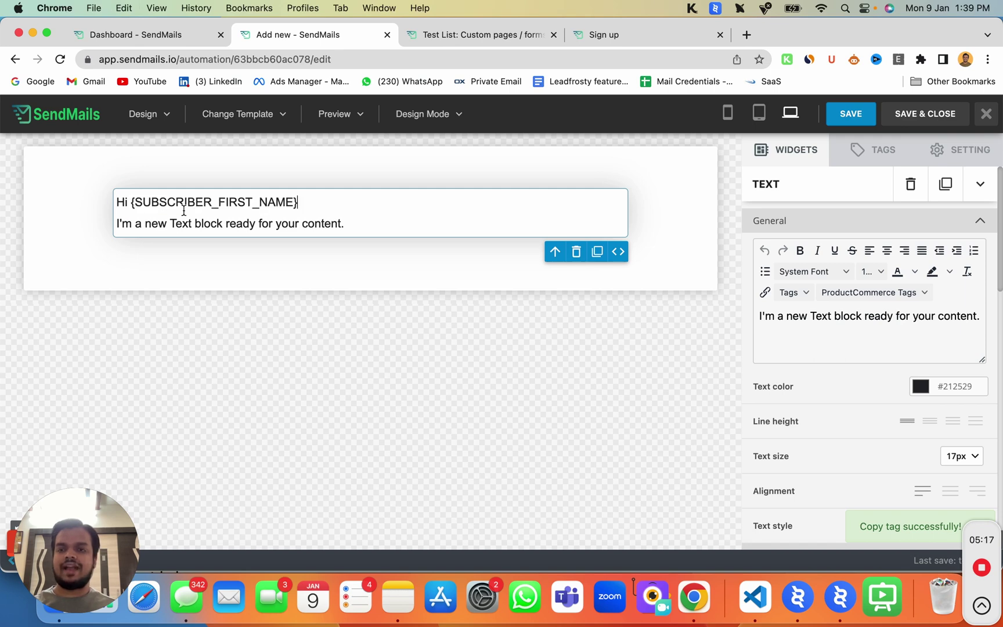
Replace the placeholder with 'We wish you a very happy birthday.' and 'And here's a gift from our side'
{"action": "left_click_drag", "start_coordinate": [128, 207], "coordinate": [334, 217]}
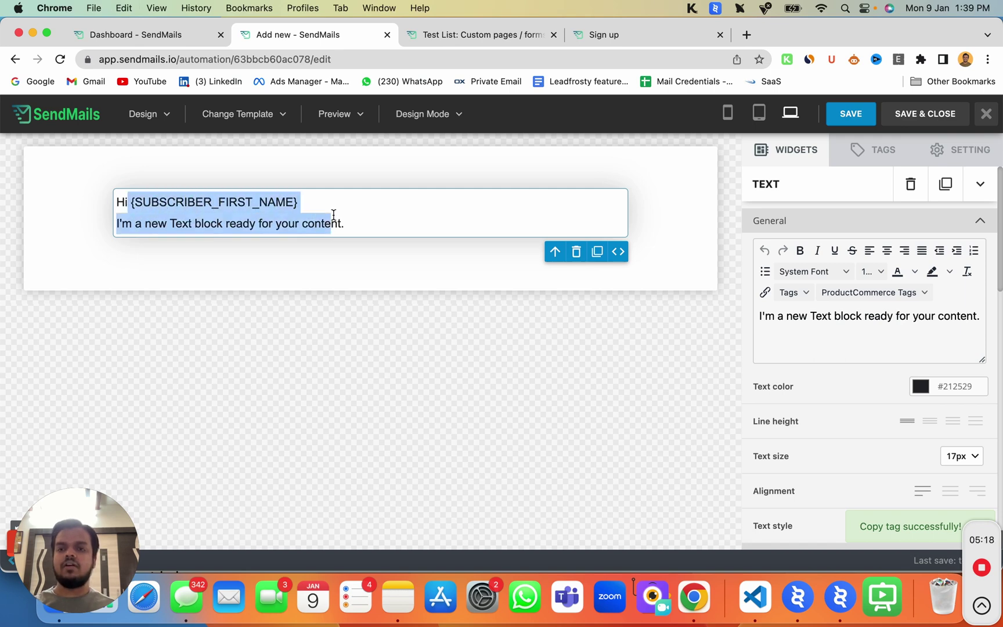
{"action": "left_click", "coordinate": [131, 223]}
{"action": "triple_click", "coordinate": [131, 223]}
{"action": "type", "text": "We"}
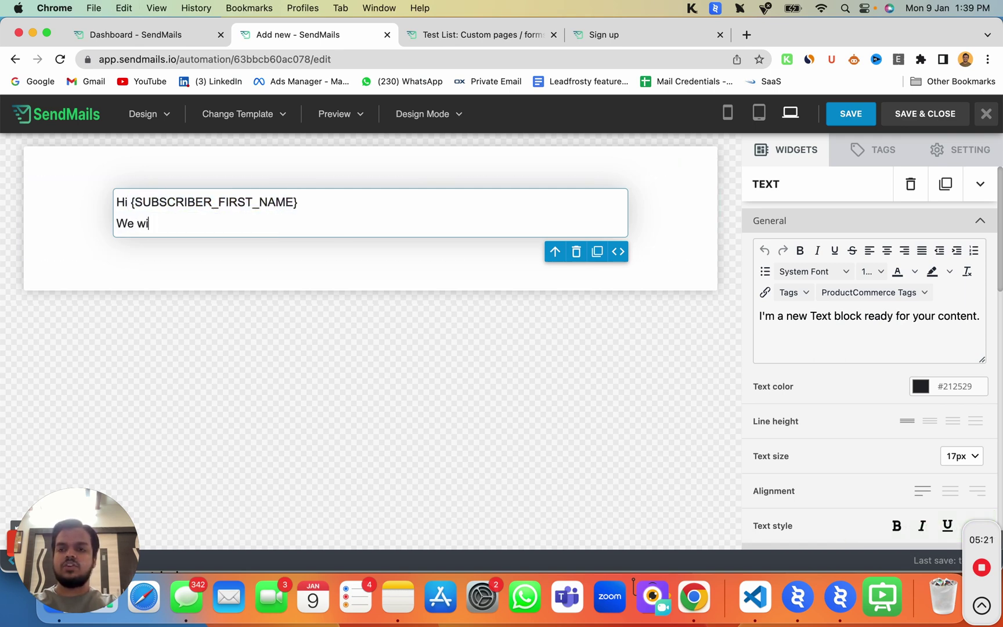
{"action": "type", "text": "wish you a very happy birthday."}
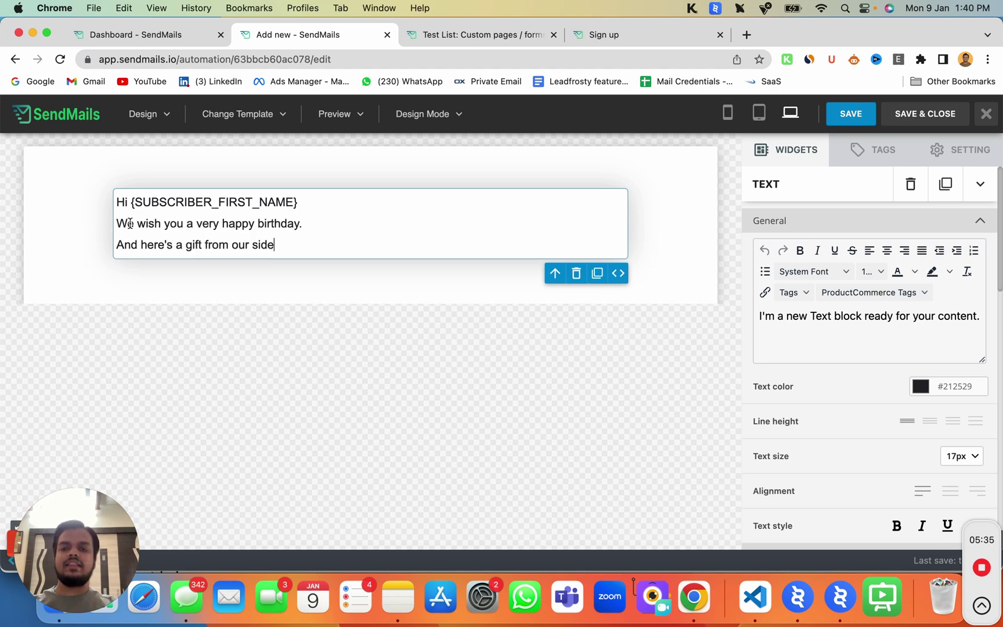
{"action": "key", "text": "Return"}
{"action": "left_click", "coordinate": [579, 373]}
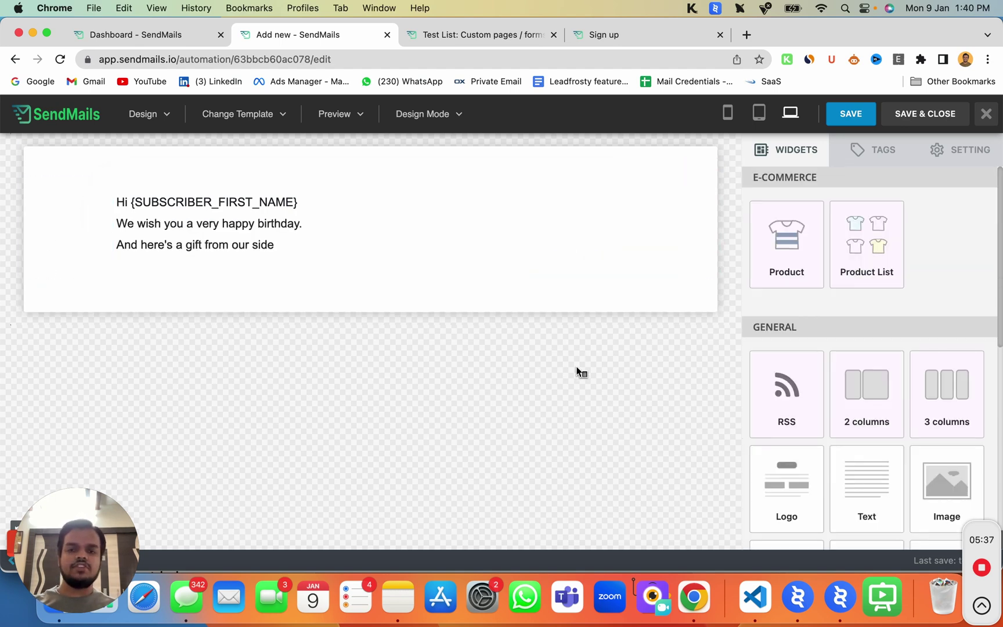
{"action": "left_click", "coordinate": [274, 244]}
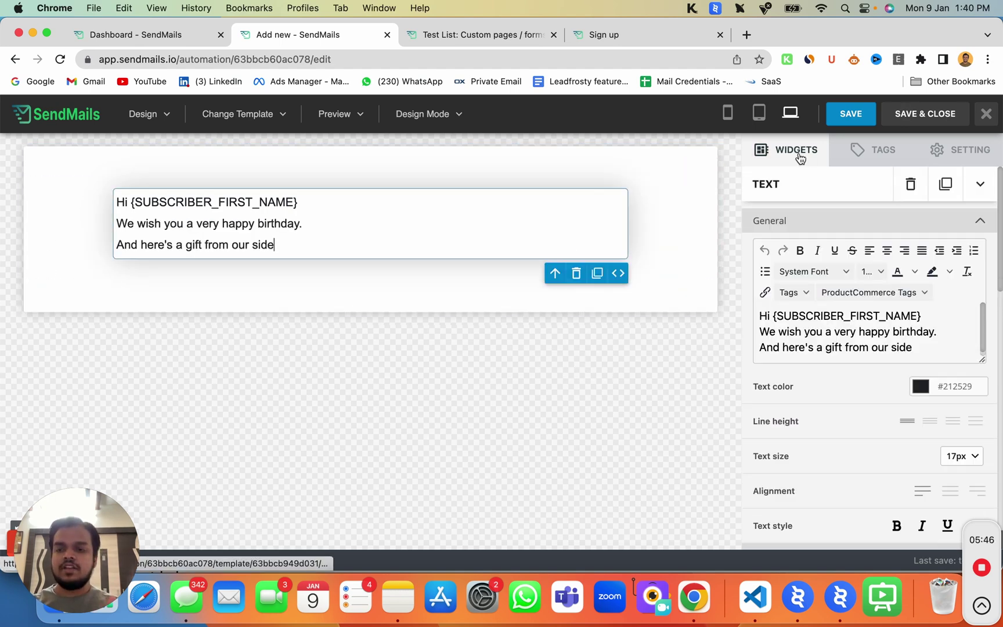
Drag an Image widget into the email just below the birthday text block
{"action": "left_click", "coordinate": [785, 152]}
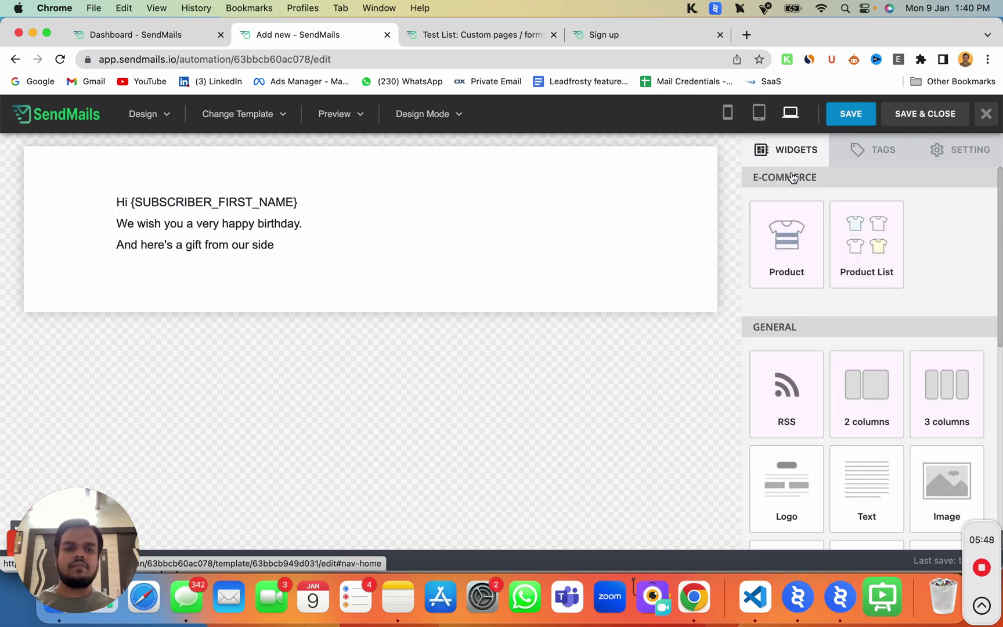
{"action": "scroll", "coordinate": [834, 463], "scroll_direction": "down", "scroll_amount": 2}
{"action": "scroll", "coordinate": [833, 463], "scroll_direction": "down", "scroll_amount": 4}
{"action": "scroll", "coordinate": [834, 462], "scroll_direction": "up", "scroll_amount": 1}
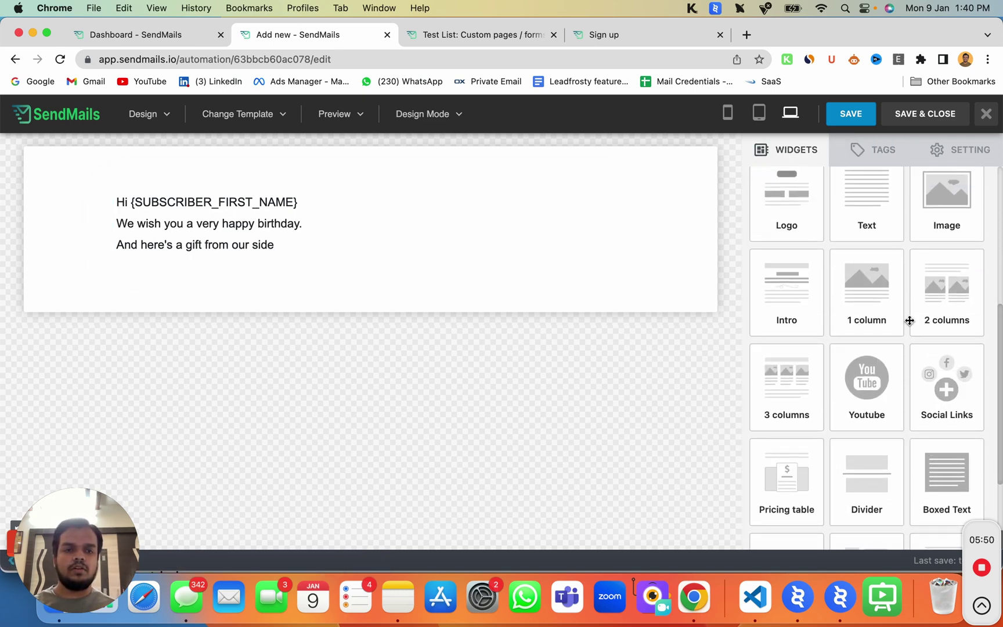
{"action": "left_click_drag", "start_coordinate": [956, 216], "coordinate": [214, 227]}
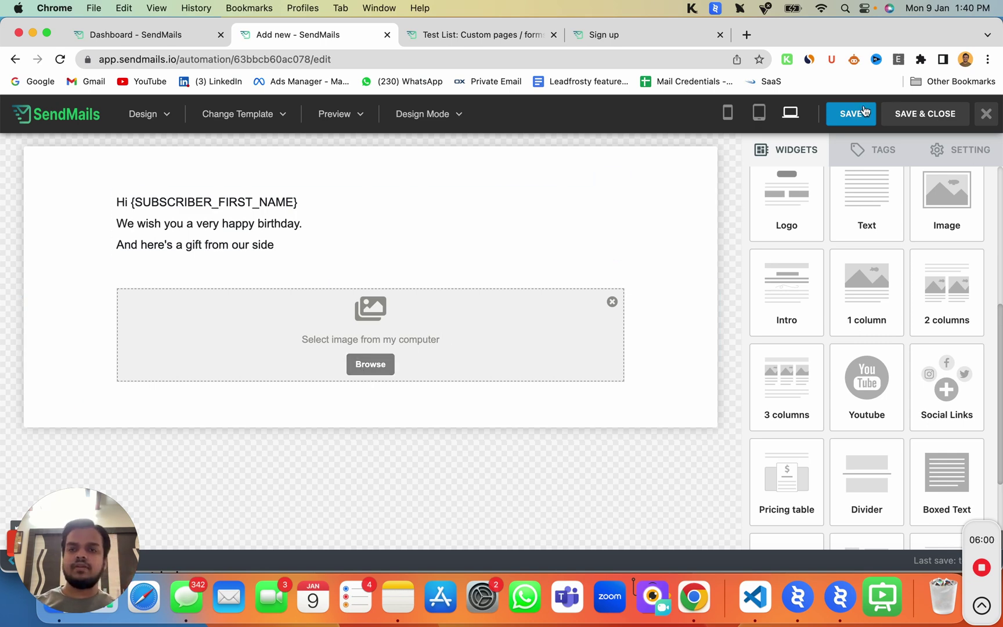
Load the sendmails.io homepage in a new incognito Chrome window
{"action": "left_click", "coordinate": [985, 60]}
{"action": "left_click", "coordinate": [881, 122]}
{"action": "type", "text": "se"}
{"action": "key", "text": "Right"}
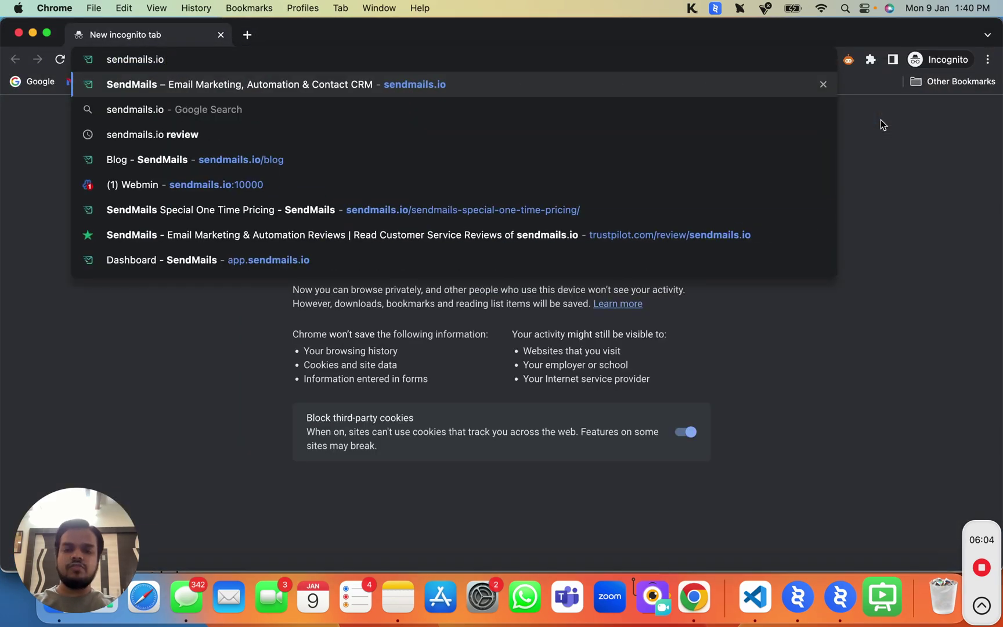
{"action": "key", "text": "Return"}
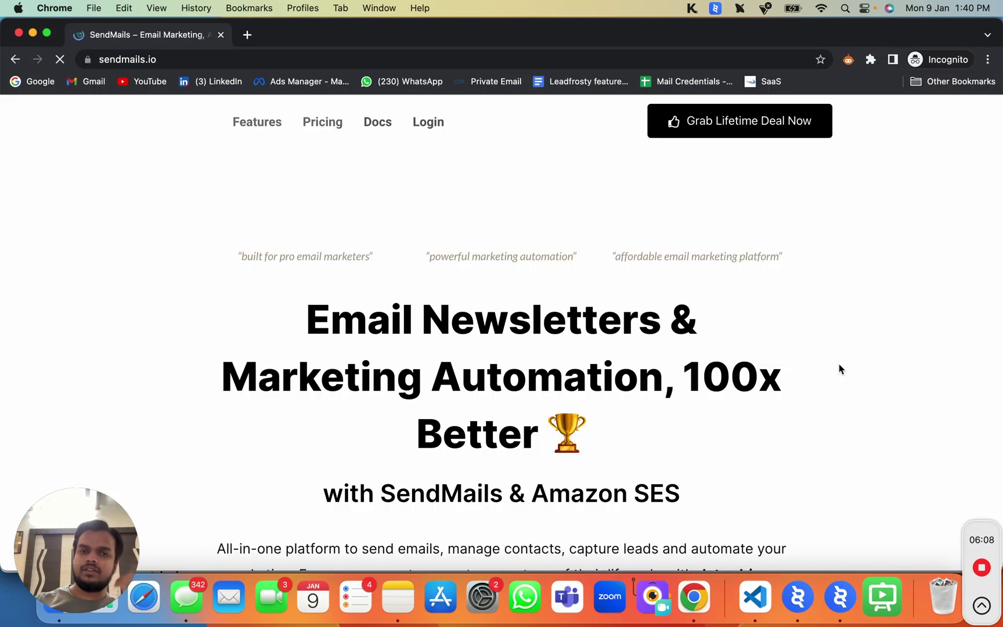
Open 'Free Graphic Designer' from the site footer's Resources links
{"action": "scroll", "coordinate": [839, 366], "scroll_direction": "down", "scroll_amount": 20}
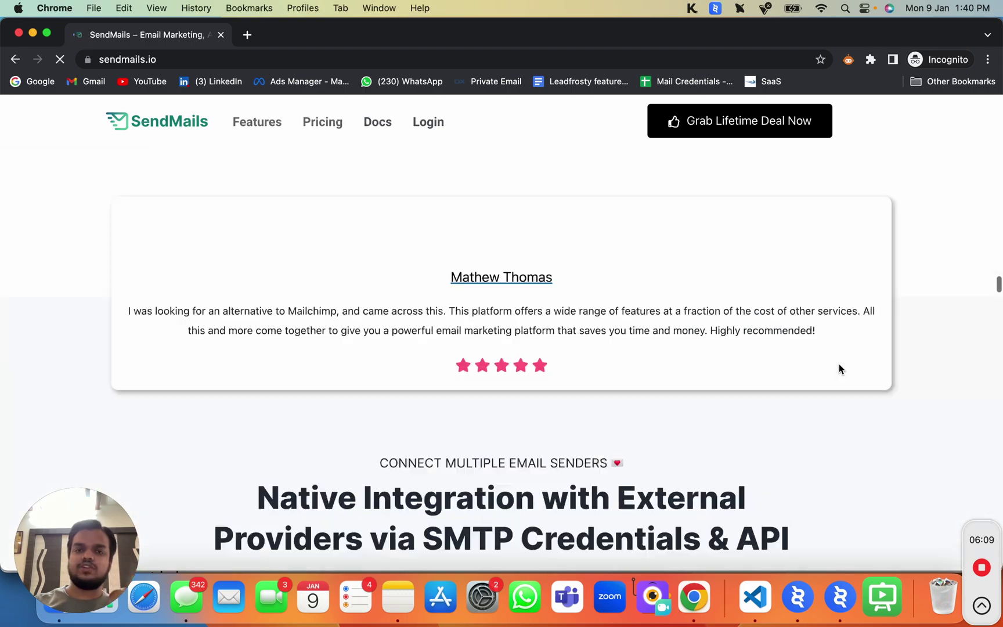
{"action": "scroll", "coordinate": [839, 366], "scroll_direction": "down", "scroll_amount": 15}
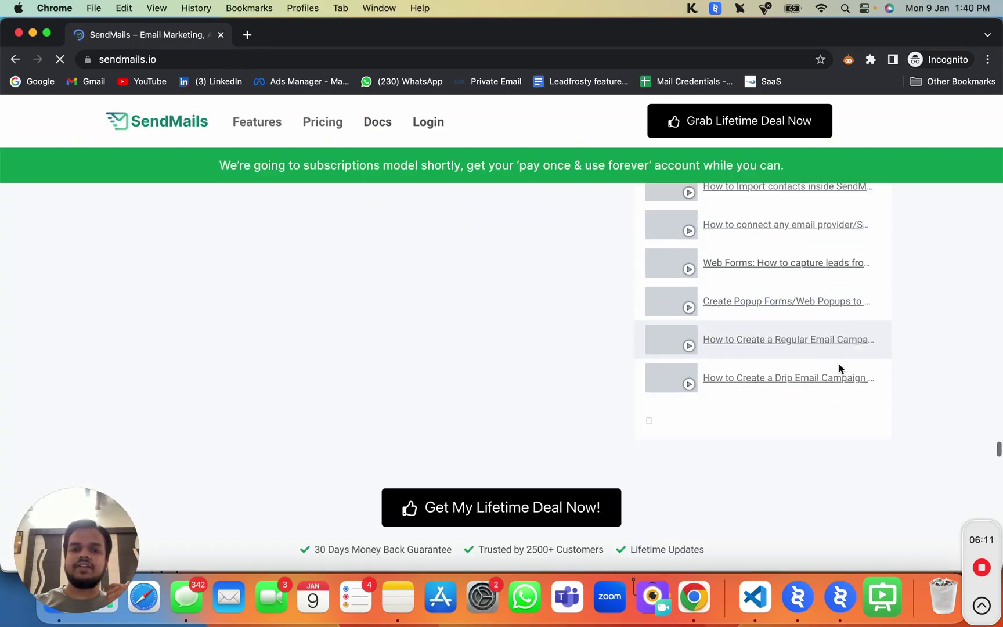
{"action": "scroll", "coordinate": [839, 369], "scroll_direction": "down", "scroll_amount": 15}
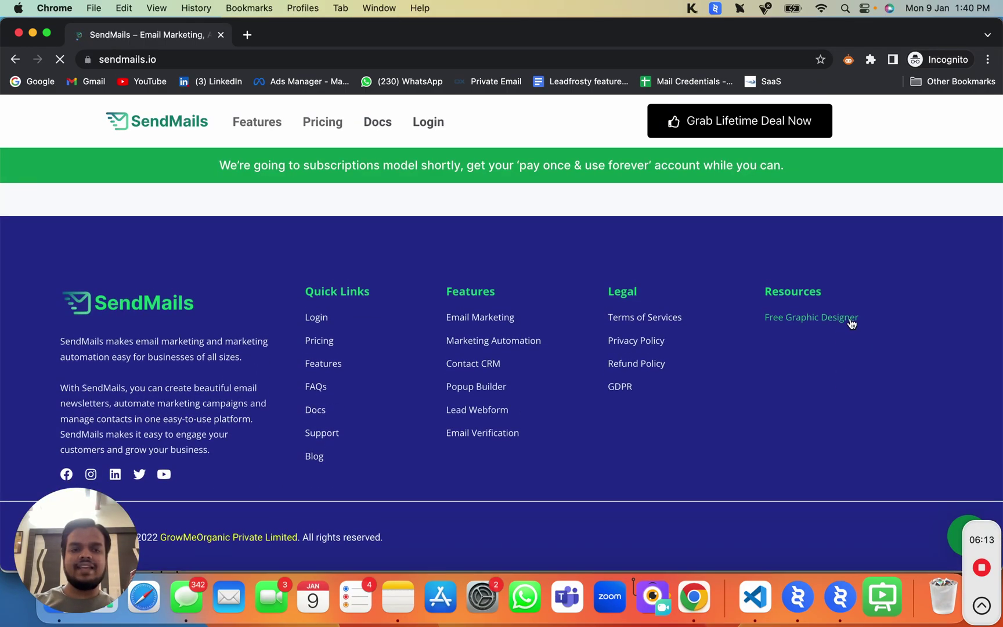
{"action": "left_click", "coordinate": [851, 323]}
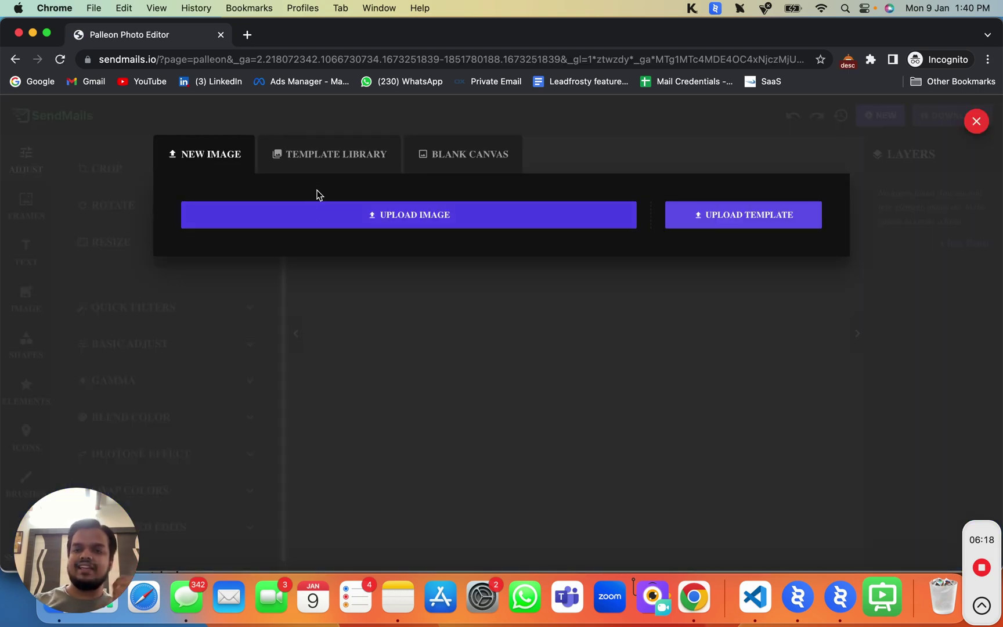
Browse the Template Library pages and load the Sale Banner (Black Friday) template
{"action": "left_click", "coordinate": [331, 170]}
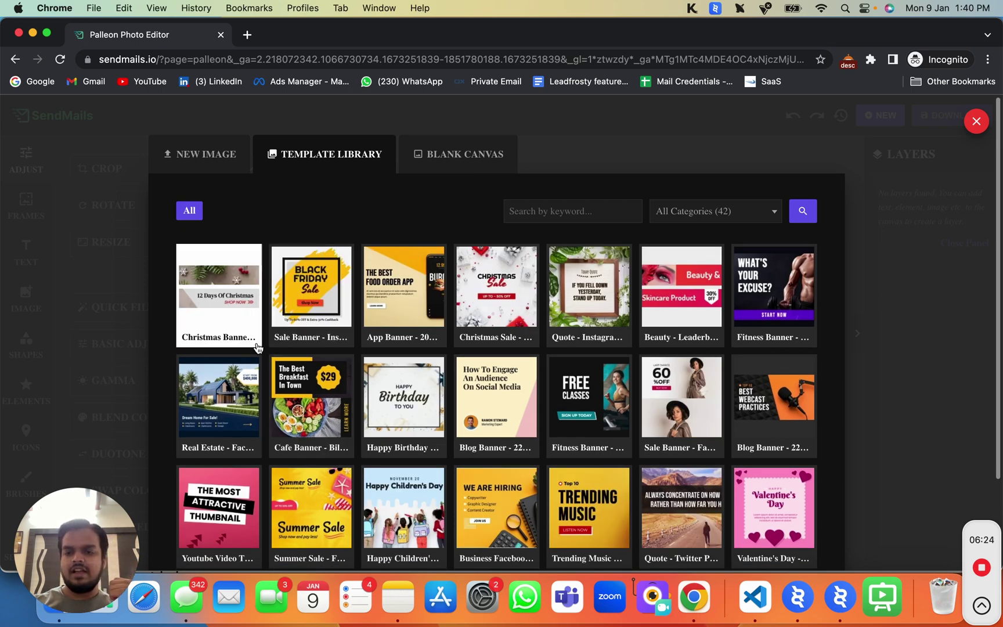
{"action": "scroll", "coordinate": [320, 503], "scroll_direction": "down", "scroll_amount": 2}
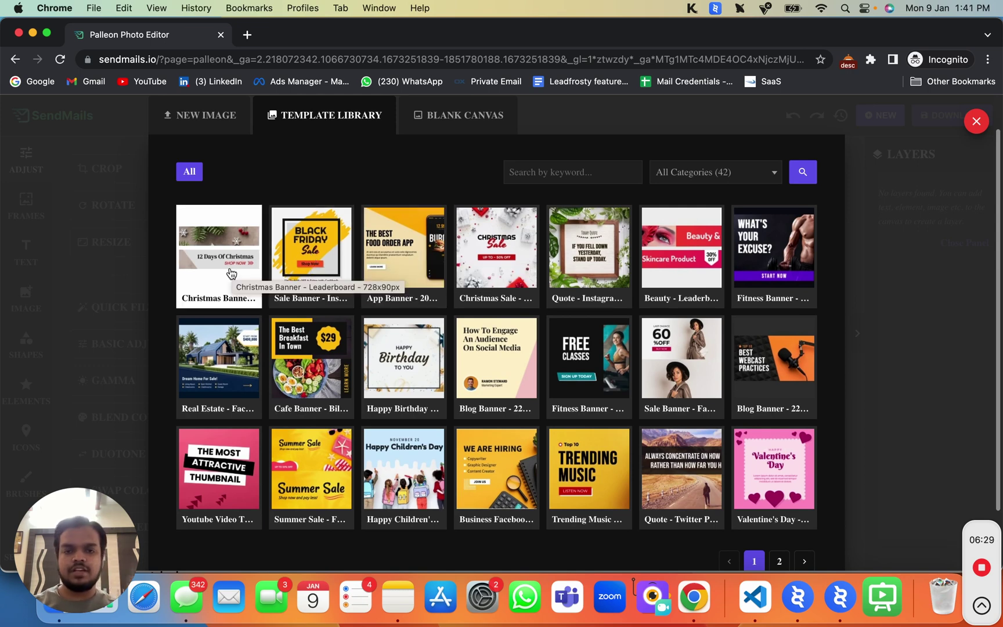
{"action": "left_click", "coordinate": [779, 561]}
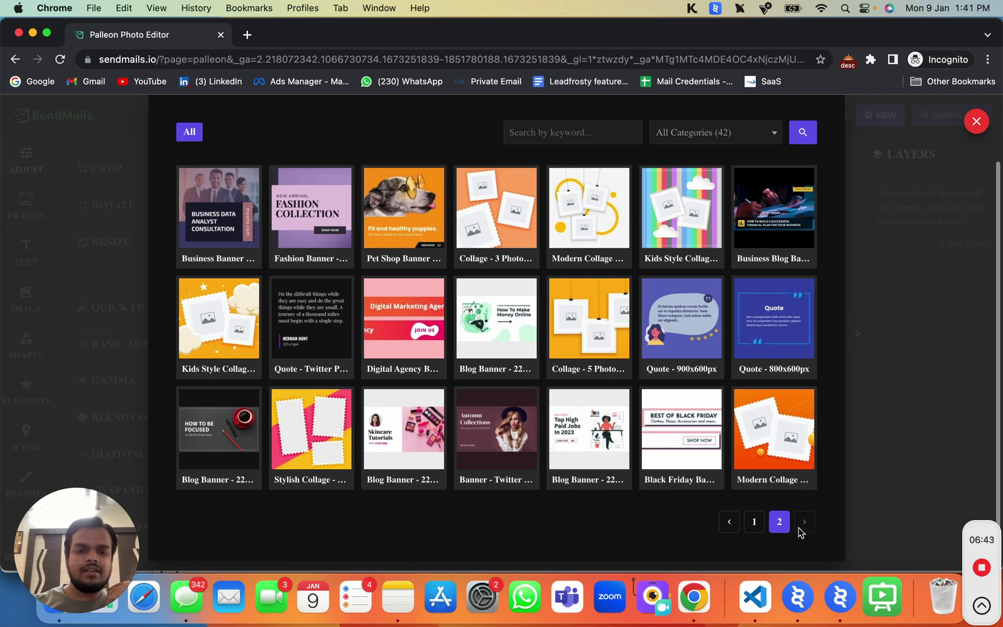
{"action": "left_click", "coordinate": [754, 521]}
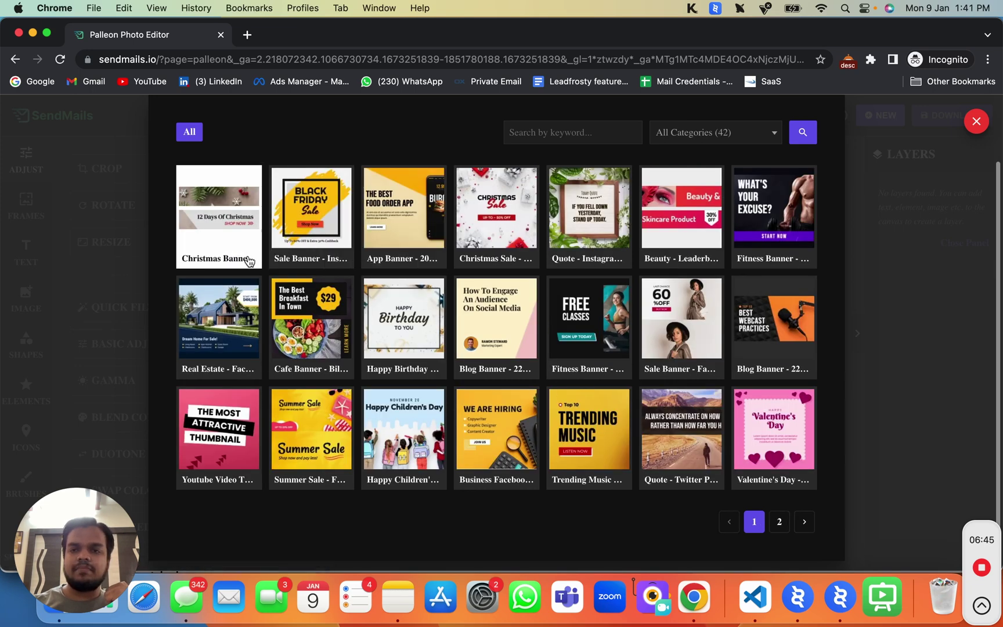
{"action": "left_click", "coordinate": [347, 199]}
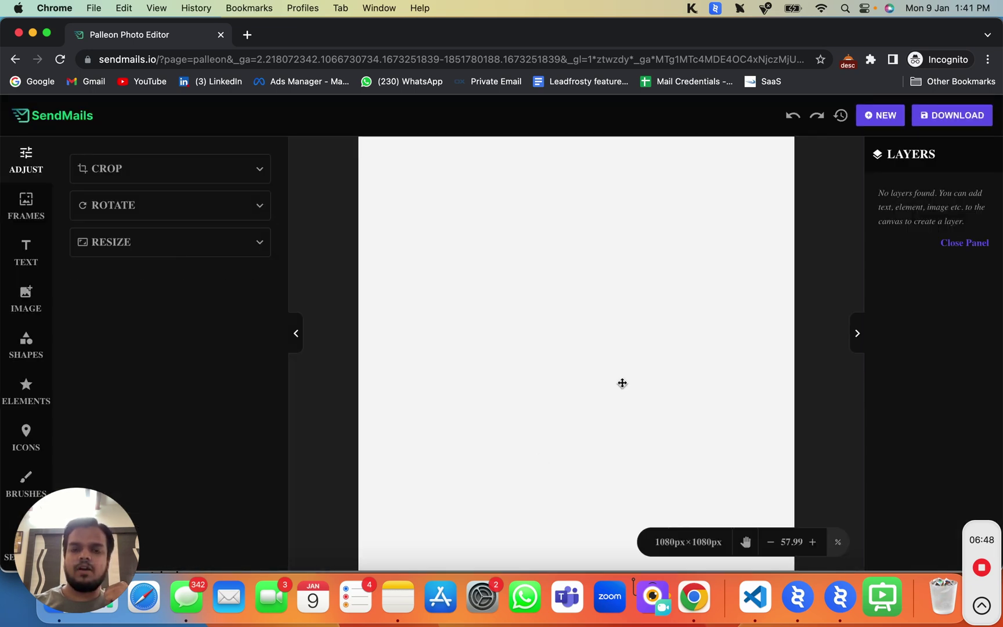
Retype the banner texts as 'Happy', 'Birthday', 'Gift for you' and 'Open Now'
{"action": "left_click", "coordinate": [552, 289]}
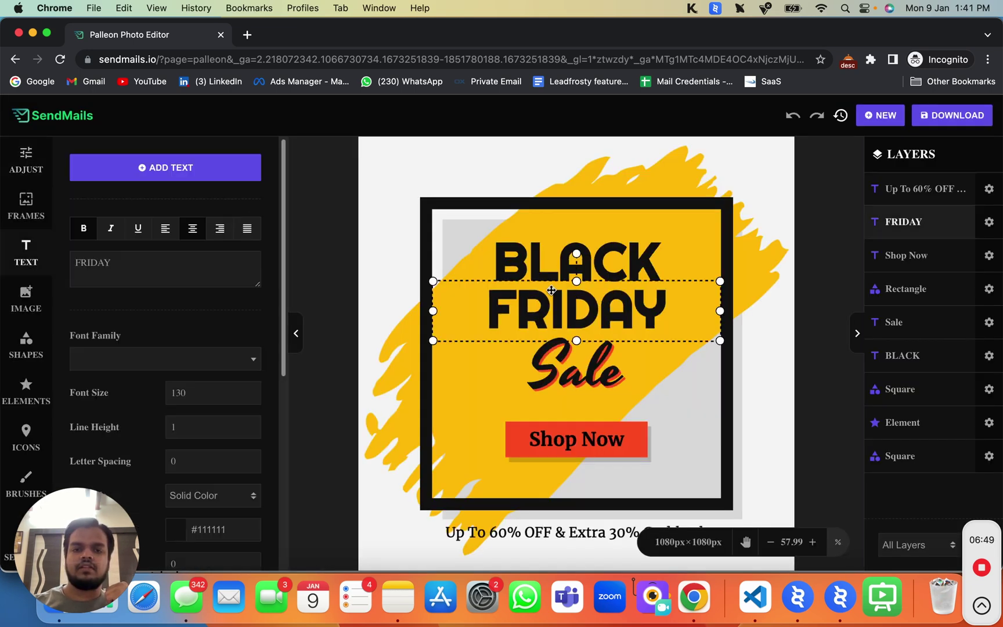
{"action": "left_click", "coordinate": [572, 267]}
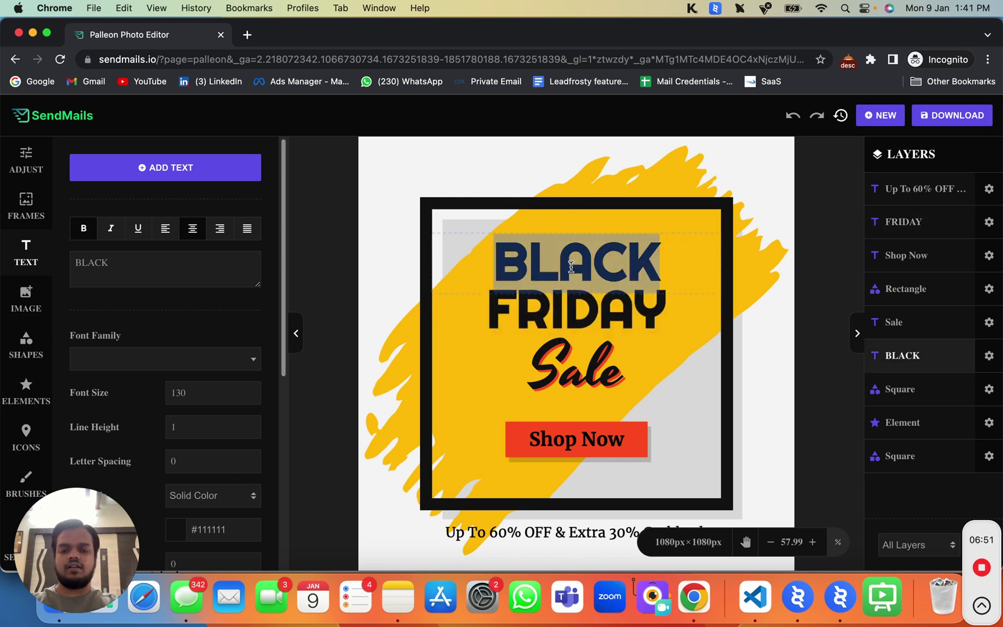
{"action": "type", "text": "Happy"}
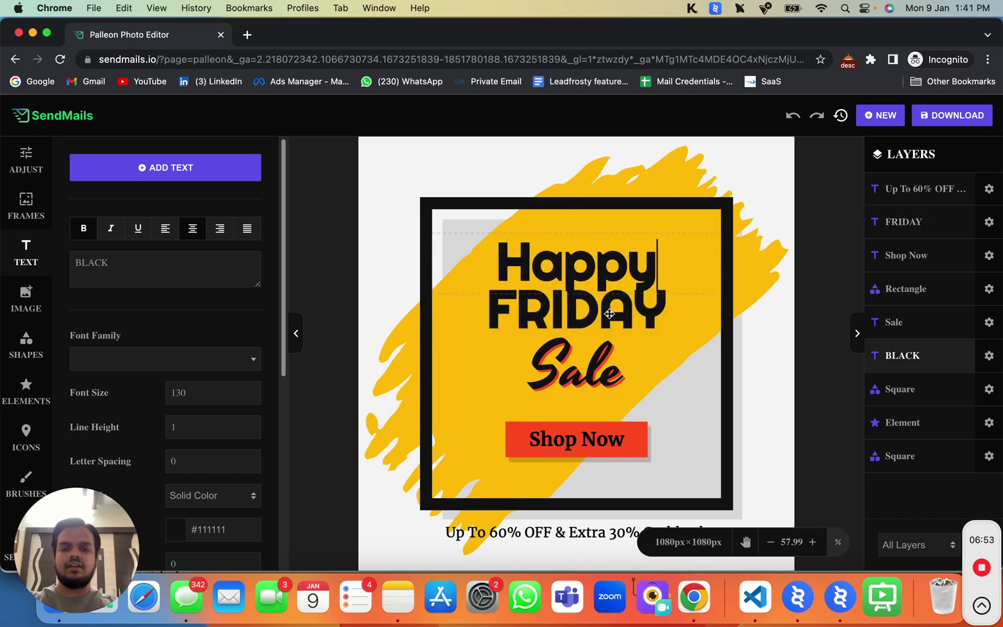
{"action": "left_click", "coordinate": [610, 314]}
{"action": "type", "text": "Birthday"}
{"action": "left_click", "coordinate": [615, 357]}
{"action": "type", "text": "Gift for y"}
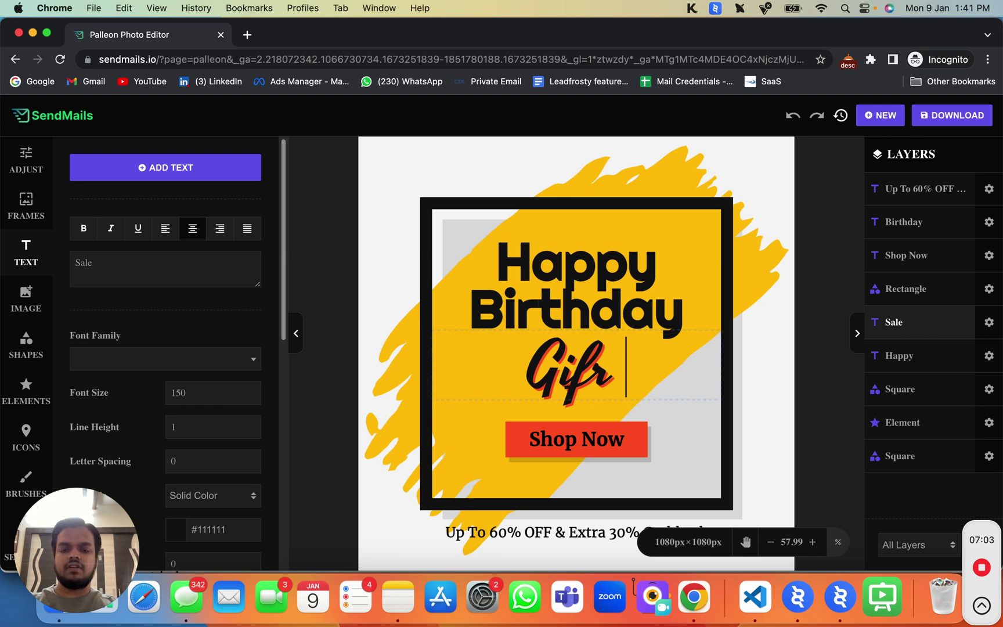
{"action": "type", "text": "ou"}
{"action": "type", "text": "Open Now"}
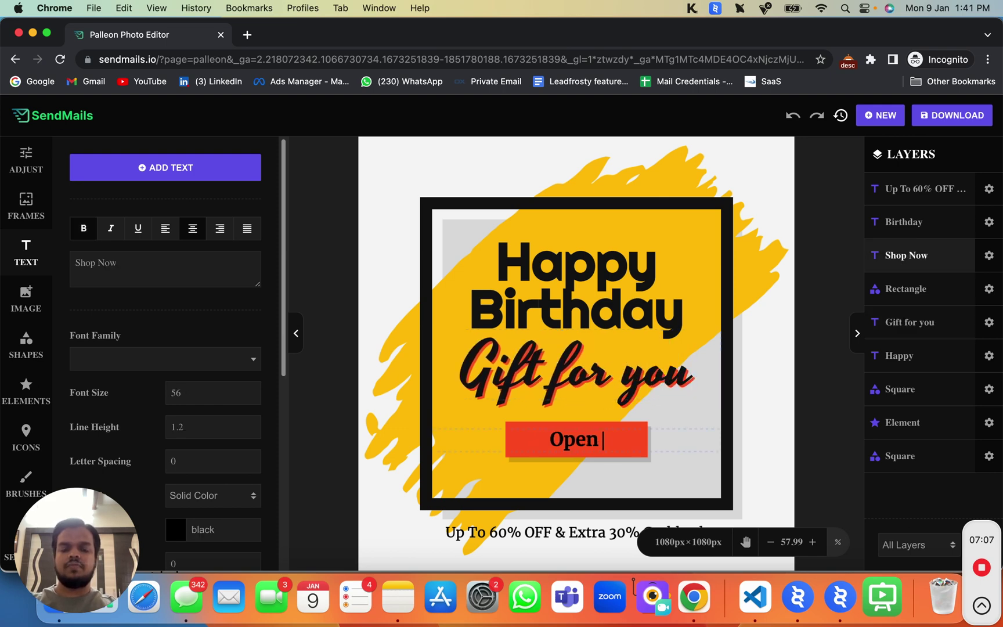
Download the banner as a JPEG image saved to Downloads
{"action": "left_click", "coordinate": [960, 125]}
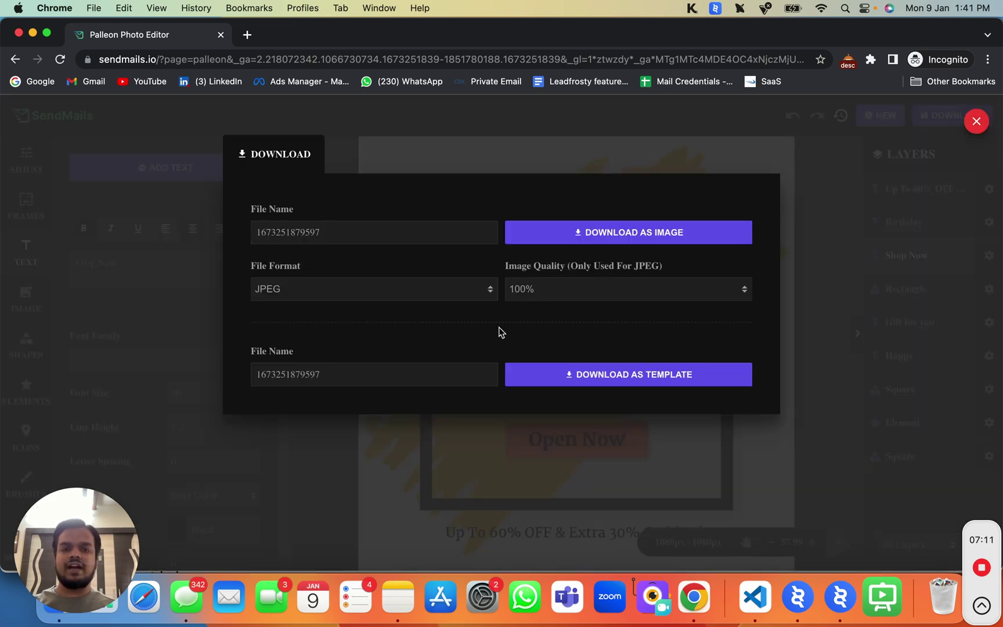
{"action": "left_click", "coordinate": [628, 233]}
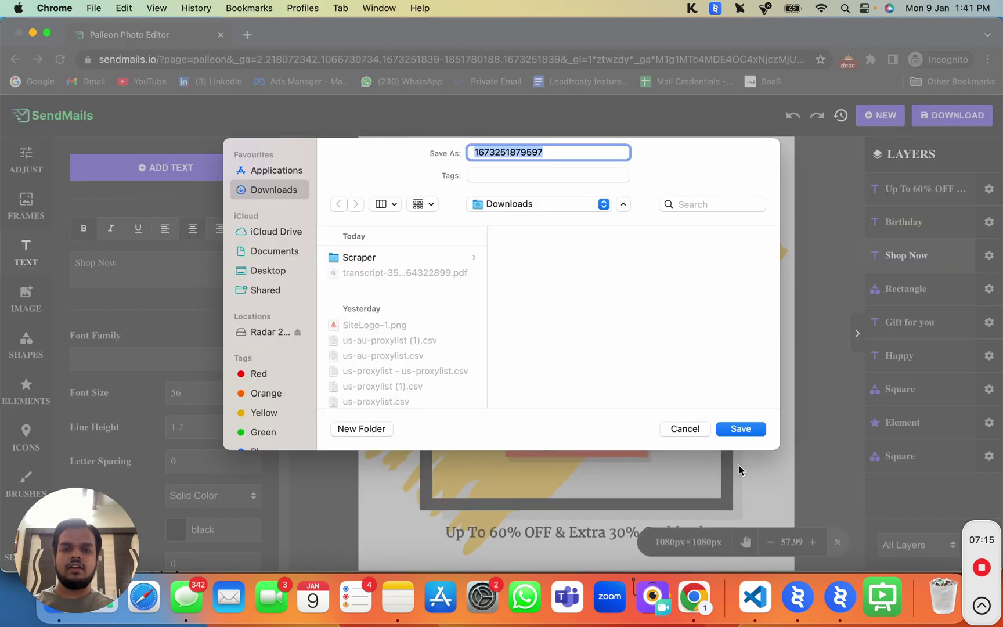
{"action": "left_click", "coordinate": [740, 429]}
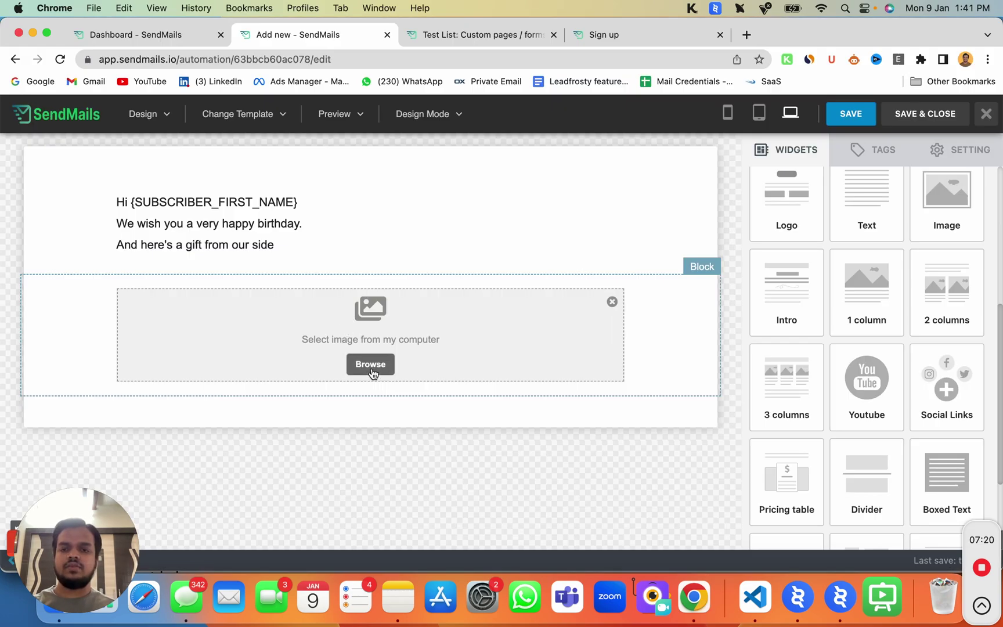
Upload 1673251879597.jpeg from Downloads into the email's image block
{"action": "left_click", "coordinate": [372, 372]}
{"action": "left_click", "coordinate": [455, 290]}
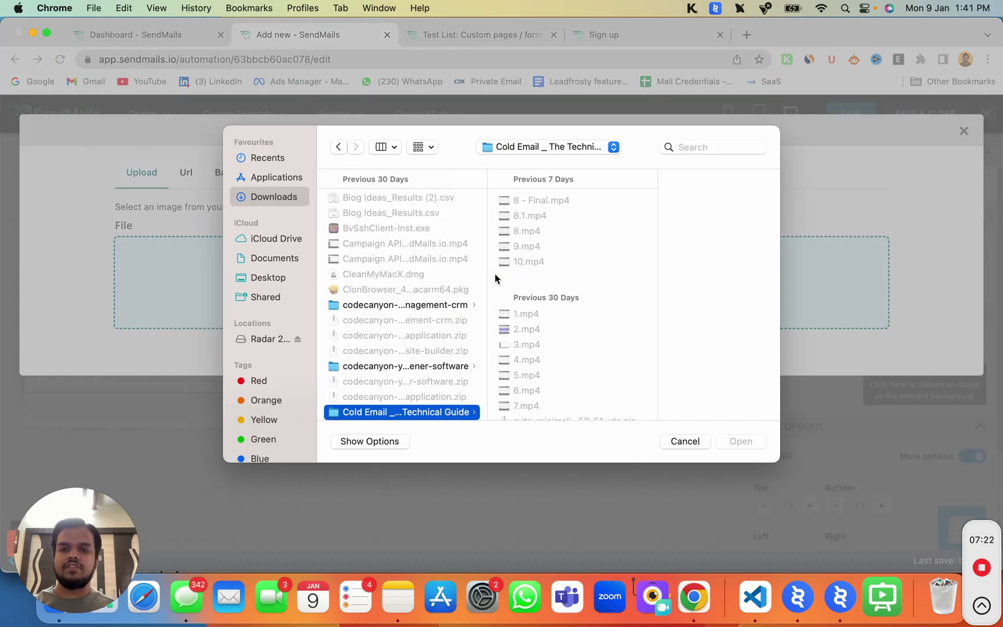
{"action": "scroll", "coordinate": [358, 188], "scroll_direction": "up", "scroll_amount": 15}
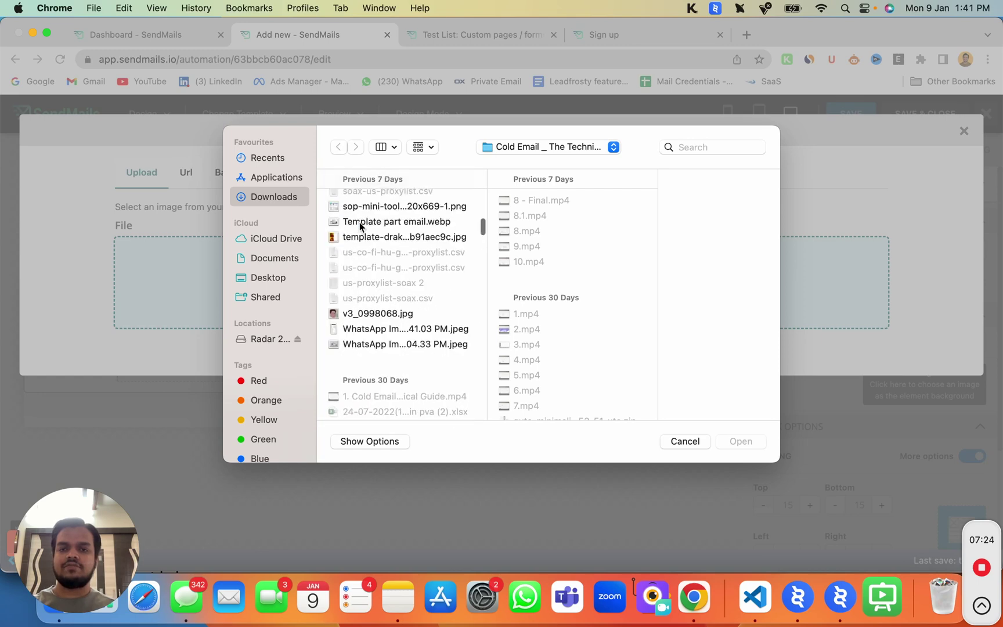
{"action": "left_click", "coordinate": [382, 203]}
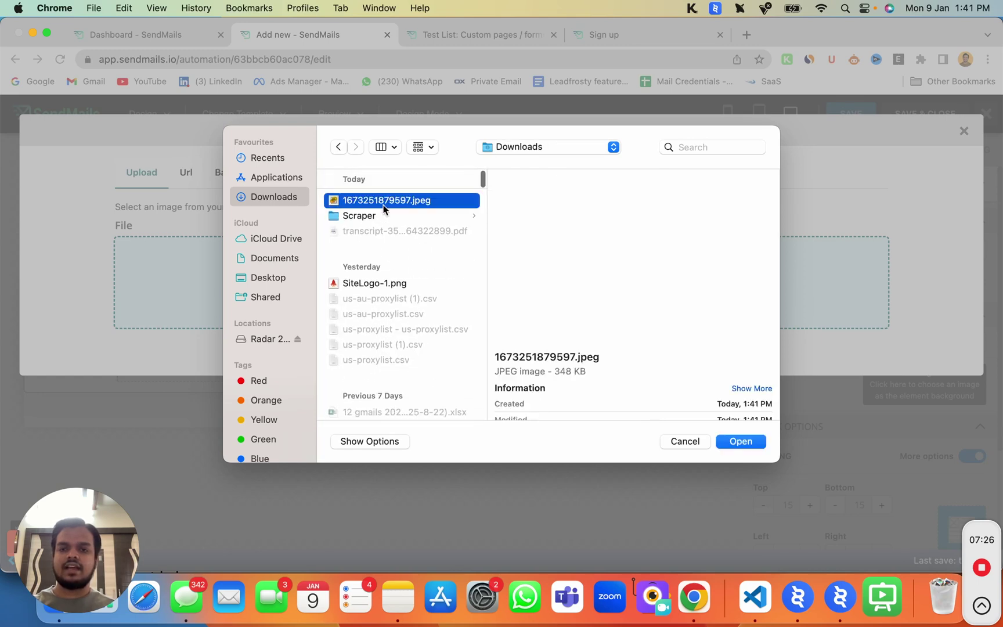
{"action": "left_click", "coordinate": [741, 441]}
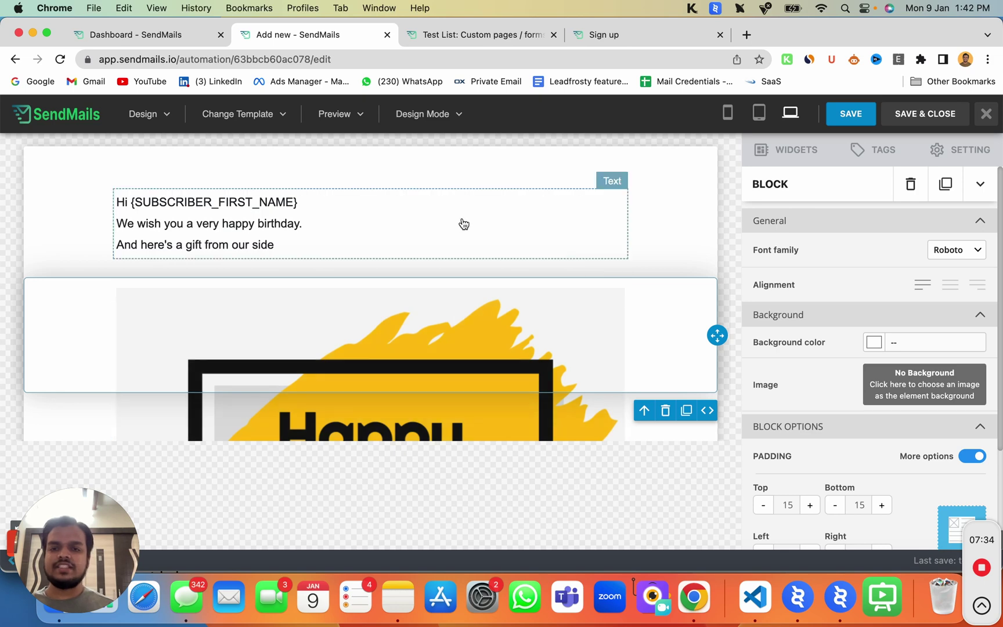
Check the birthday image's settings and Image Link field, then save and close the design
{"action": "left_click", "coordinate": [461, 336]}
{"action": "scroll", "coordinate": [461, 336], "scroll_direction": "down", "scroll_amount": 3}
{"action": "scroll", "coordinate": [461, 336], "scroll_direction": "down", "scroll_amount": 4}
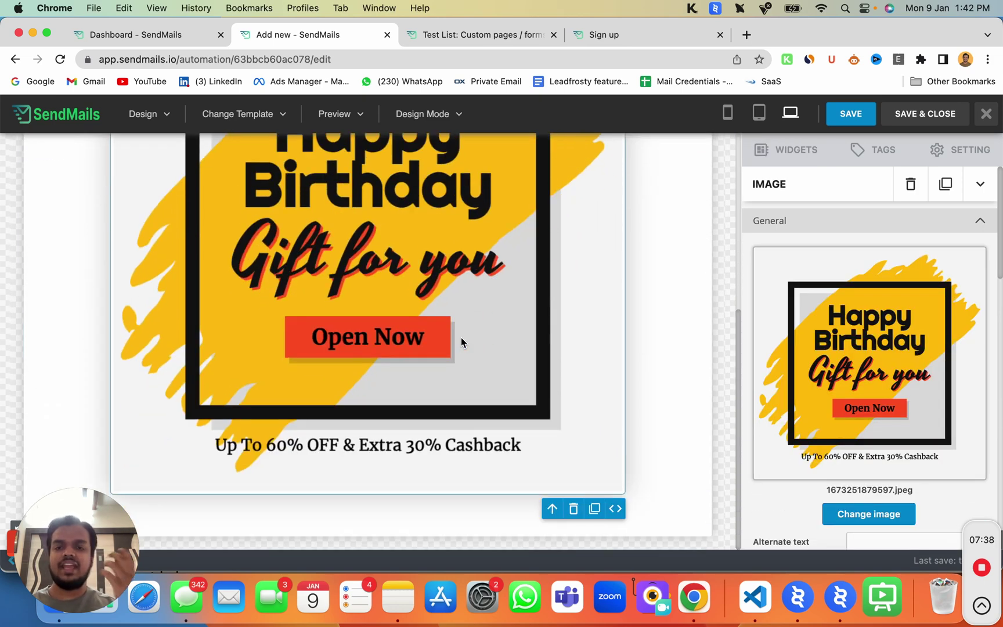
{"action": "scroll", "coordinate": [461, 337], "scroll_direction": "up", "scroll_amount": 7}
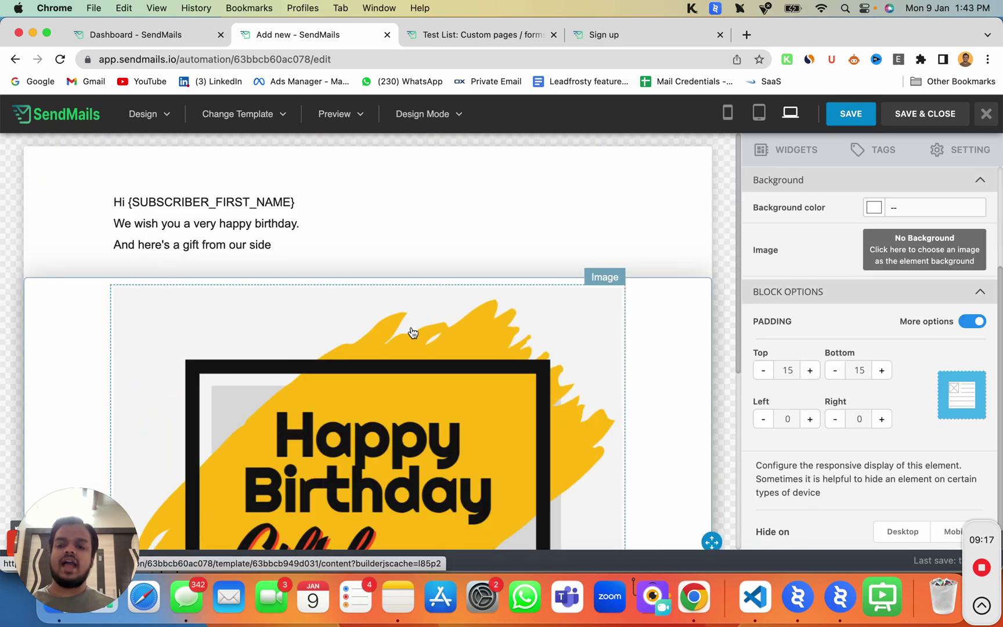
{"action": "left_click", "coordinate": [469, 382]}
{"action": "scroll", "coordinate": [819, 464], "scroll_direction": "down", "scroll_amount": 3}
{"action": "scroll", "coordinate": [819, 464], "scroll_direction": "down", "scroll_amount": 3}
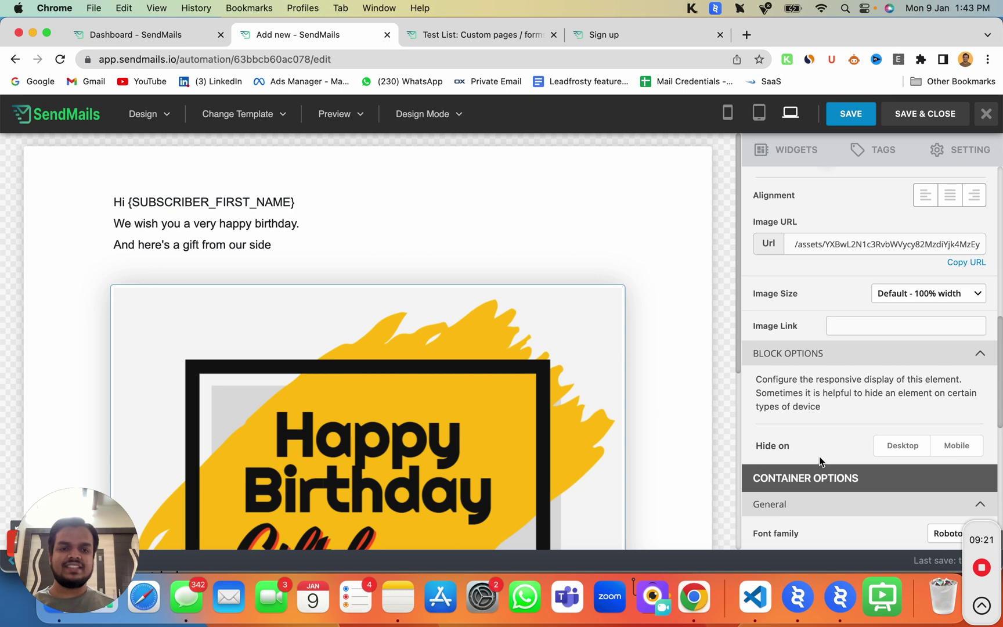
{"action": "left_click", "coordinate": [851, 300]}
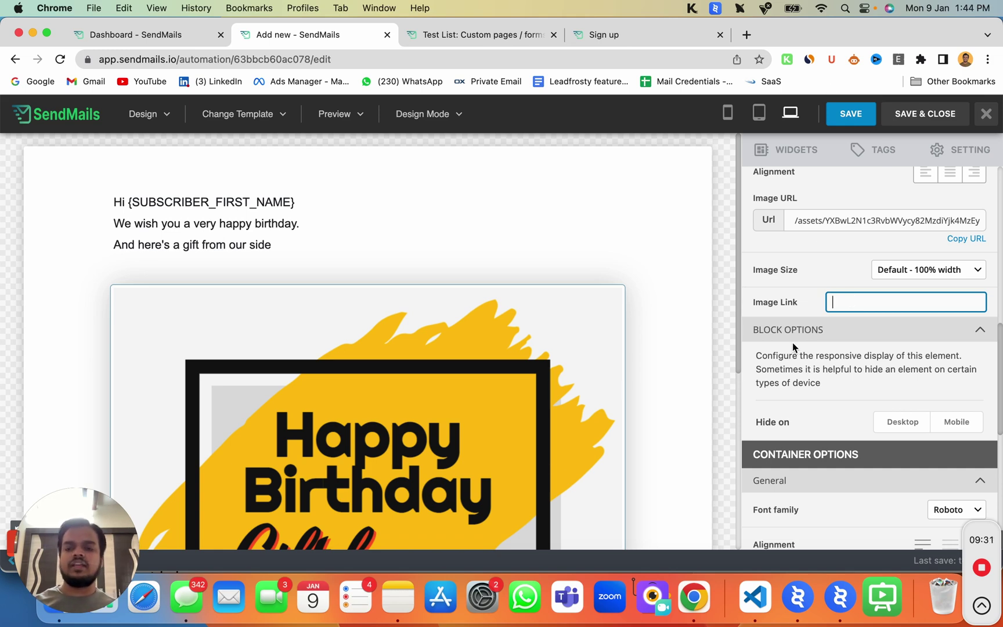
{"action": "left_click", "coordinate": [948, 125]}
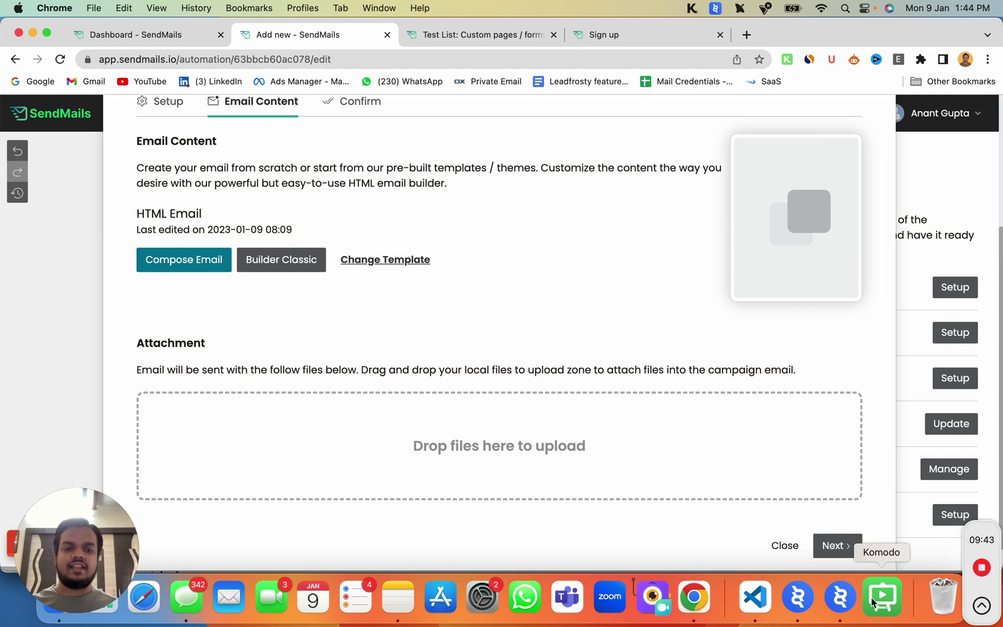
Review the Confirm summary (subject Happy Birthday, tracking Opens, Clicks), then close it
{"action": "left_click", "coordinate": [836, 545]}
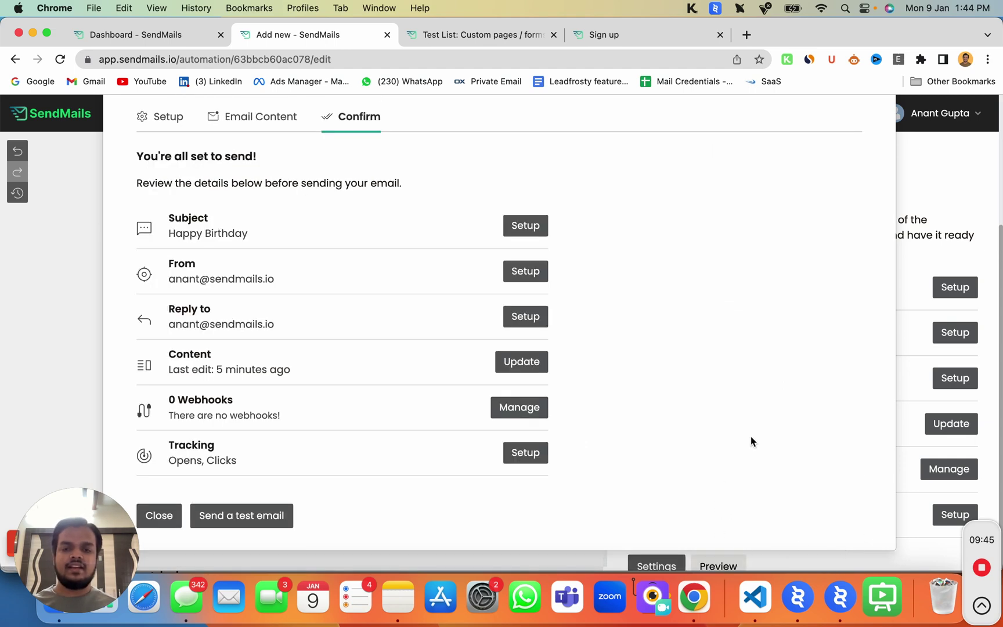
{"action": "left_click", "coordinate": [159, 515]}
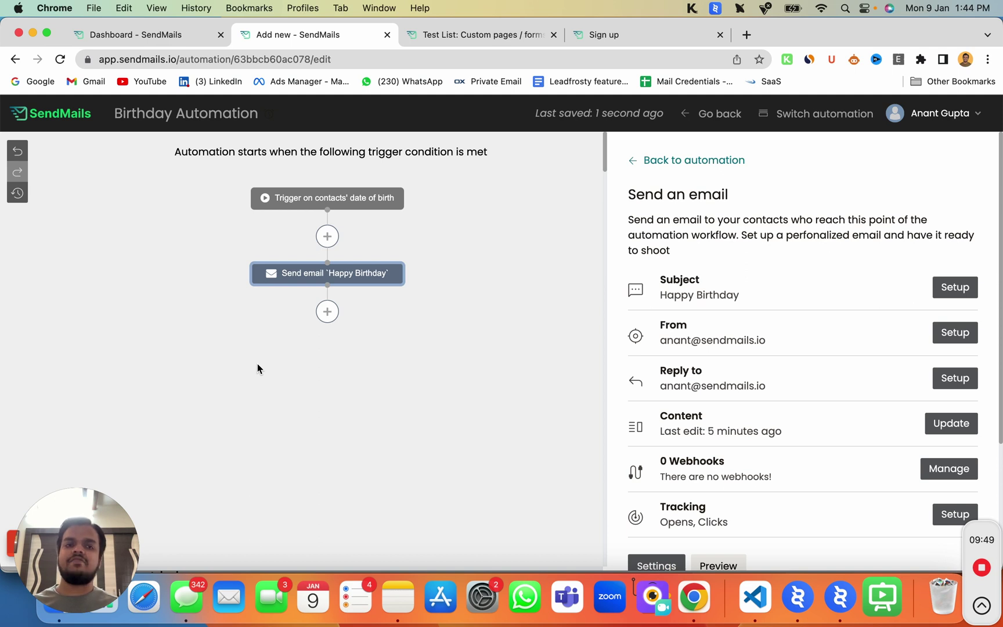